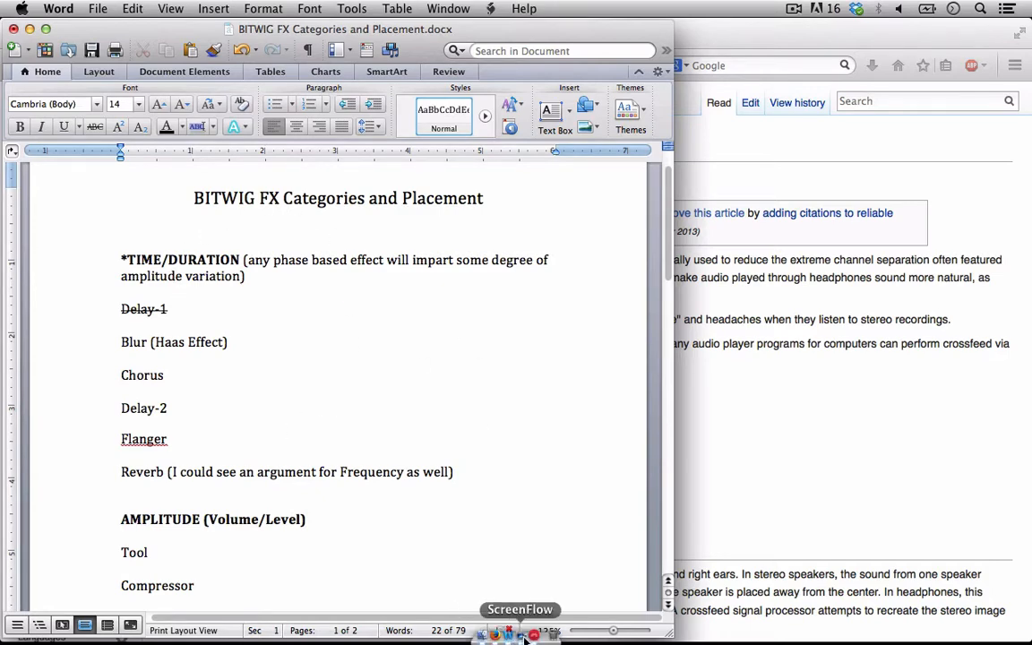
# - Switch to Bitwig Studio and insert Delay-1 and Delay-2 devices ahead of Voxengo SPAN on the RAW track
pyautogui.click(532, 638)
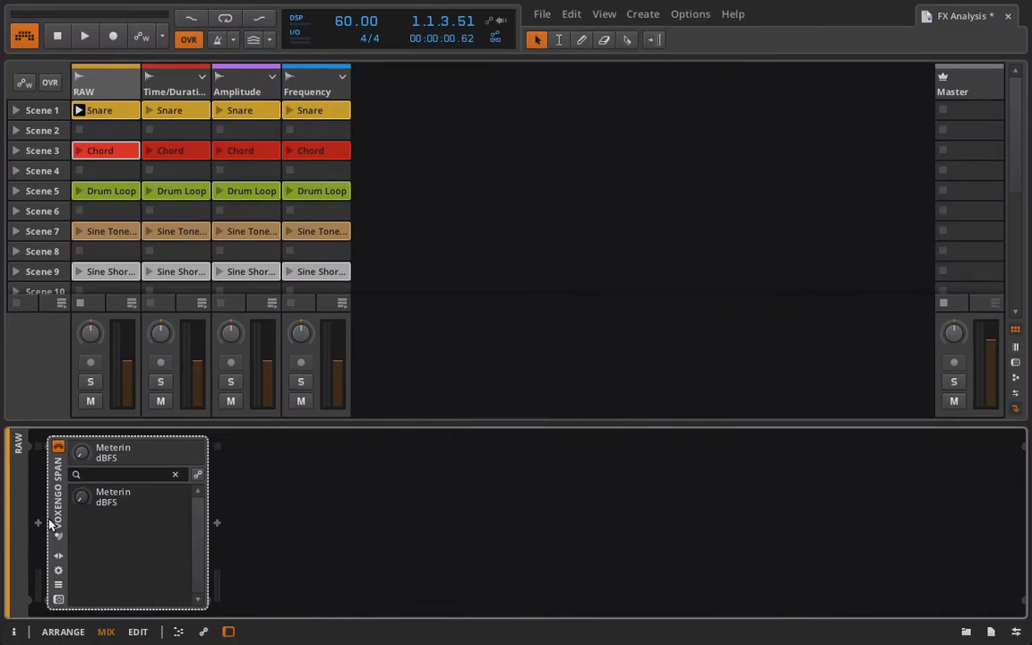
pyautogui.click(37, 524)
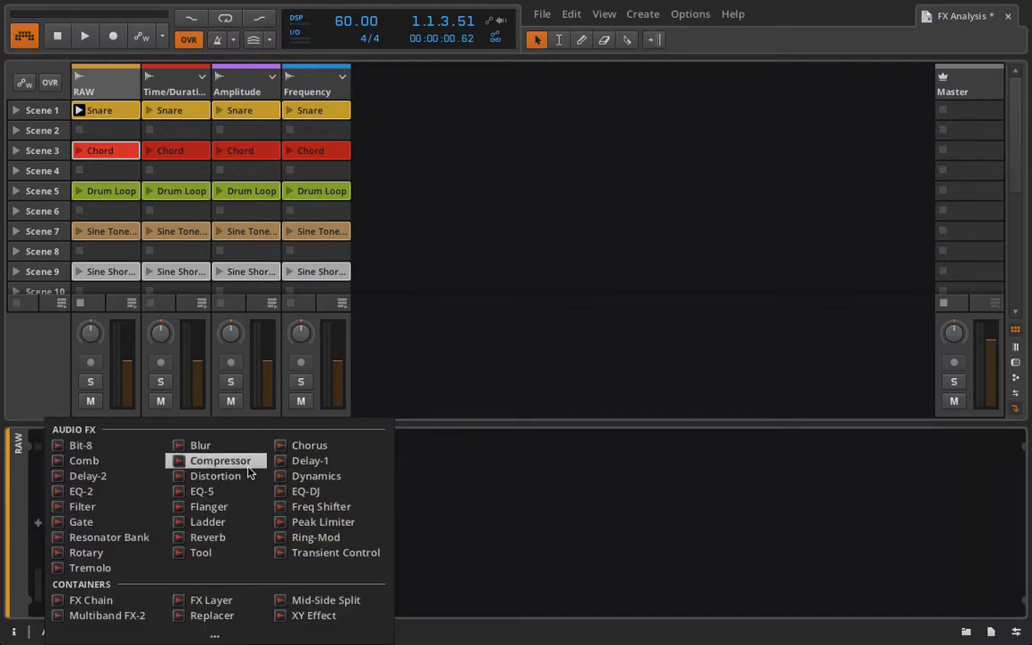
pyautogui.click(310, 460)
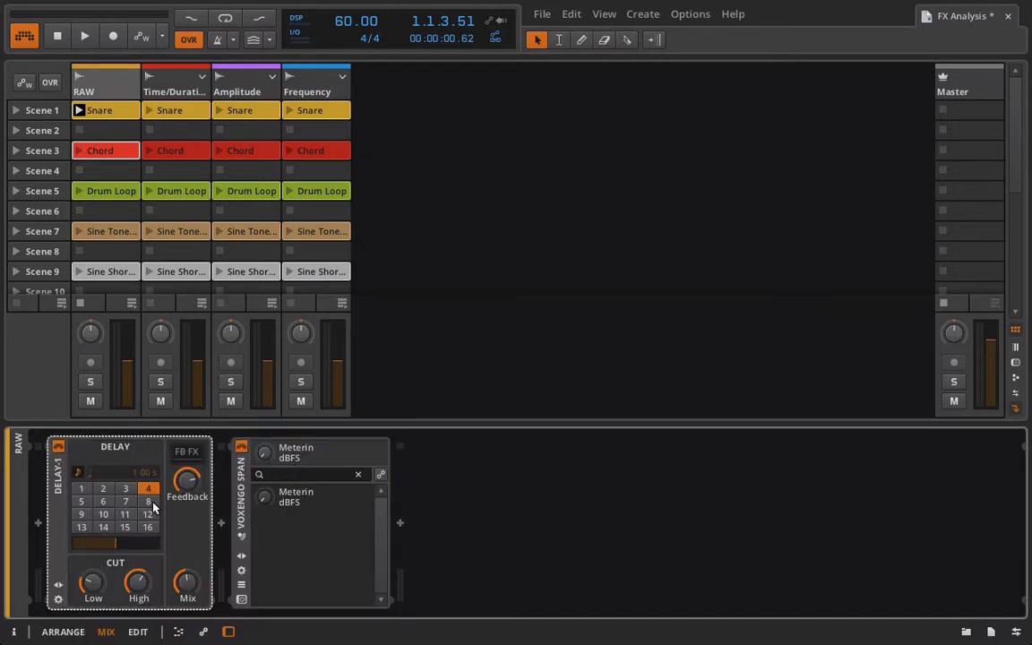
pyautogui.click(223, 526)
pyautogui.click(277, 476)
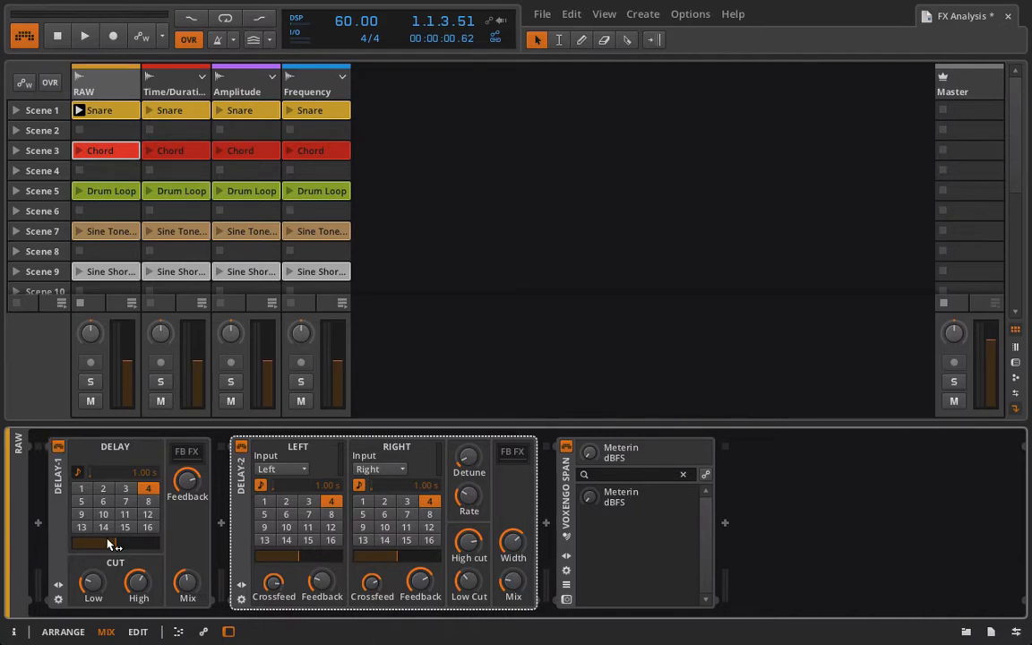
# - Turn off Delay-1's tempo sync, set its delay time to 922 ms, and restore tempo sync
pyautogui.click(78, 475)
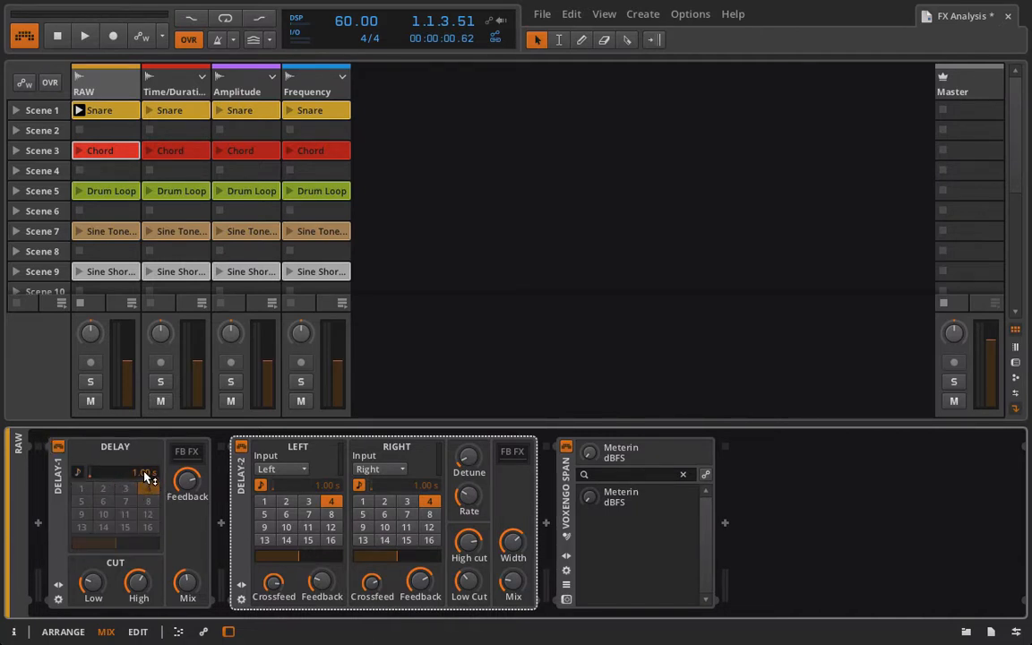
pyautogui.moveTo(146, 478)
pyautogui.mouseDown()
pyautogui.moveTo(146, 506)
pyautogui.moveTo(146, 478)
pyautogui.mouseUp()
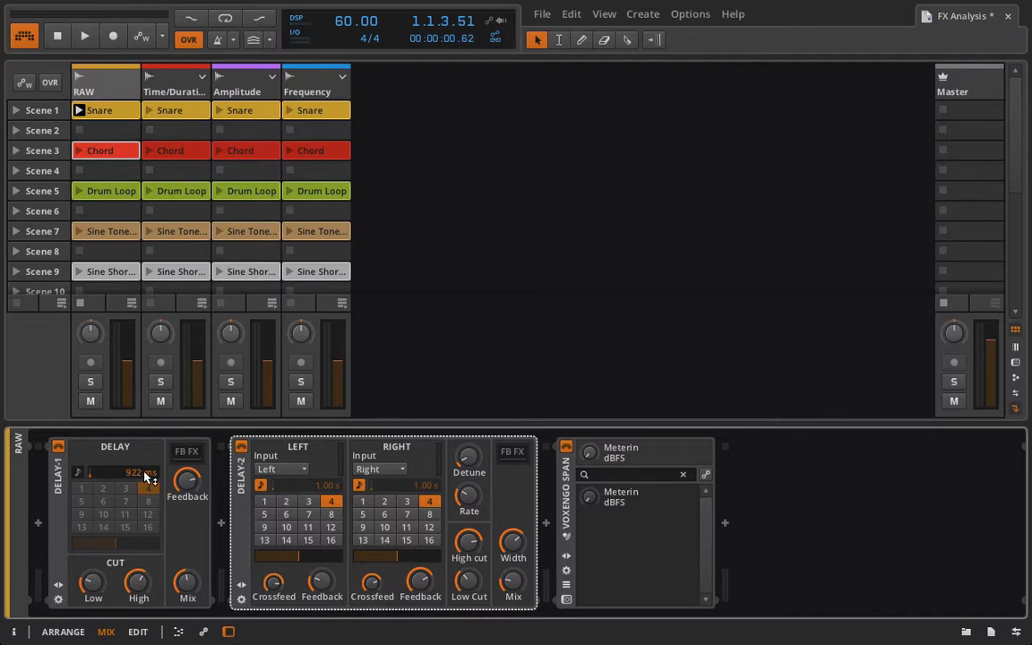
pyautogui.click(78, 472)
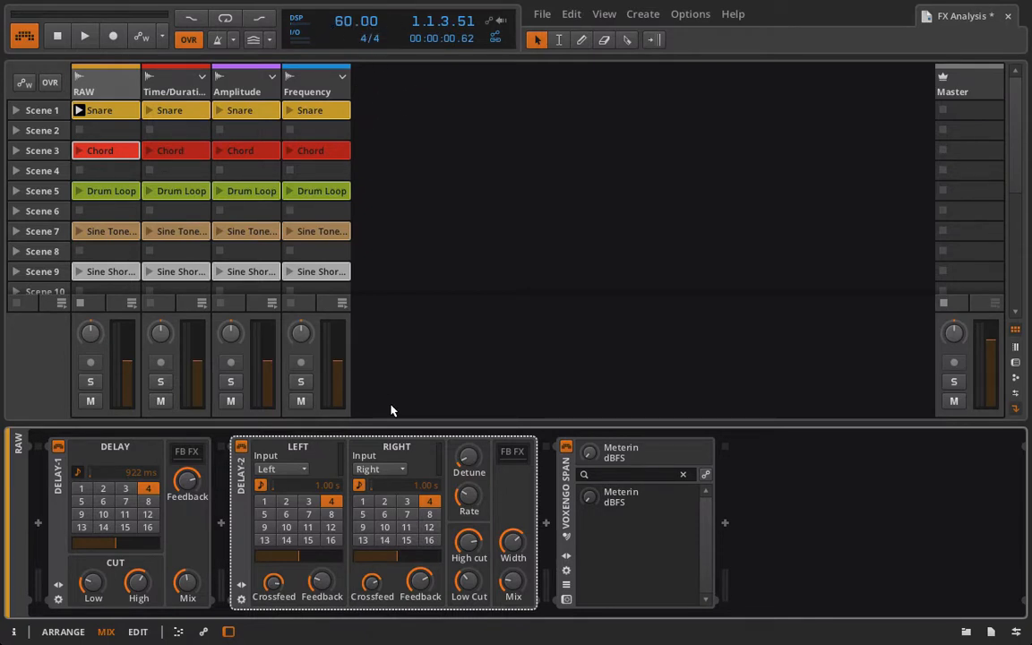
# - Delete the Delay-1 device from the RAW track
pyautogui.click(59, 489)
pyautogui.press('Delete')
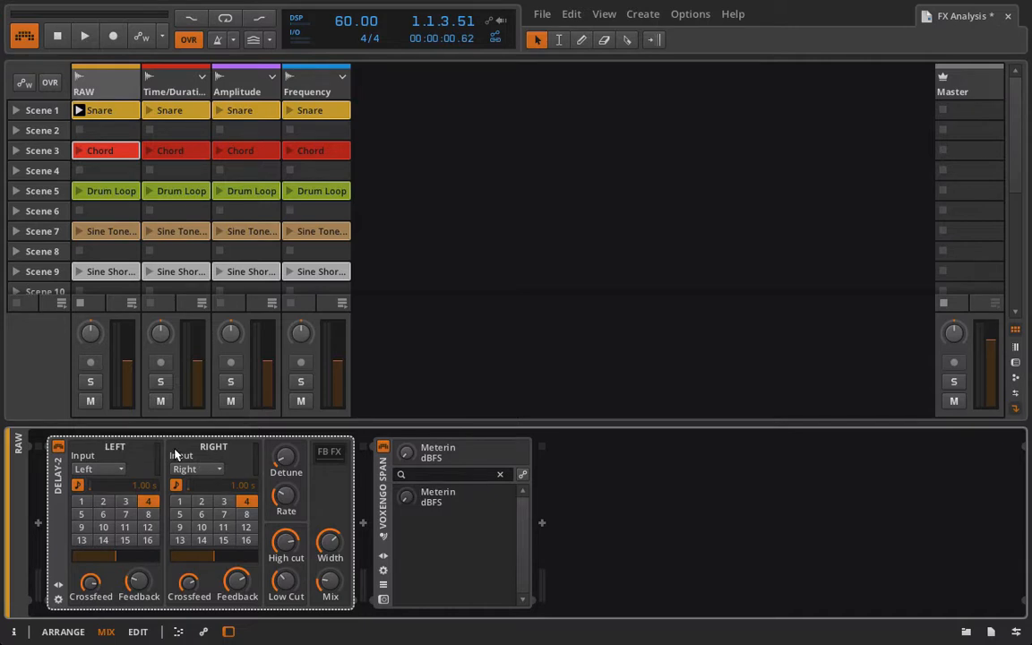
# - Examine the input source options for Delay-2's left channel
pyautogui.click(103, 469)
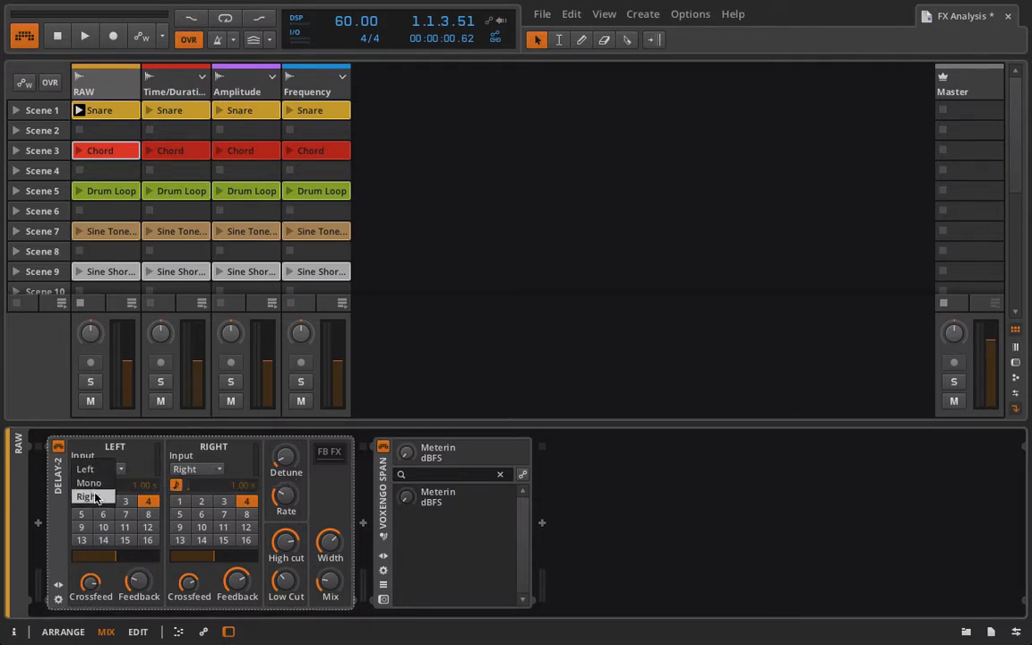
pyautogui.click(128, 455)
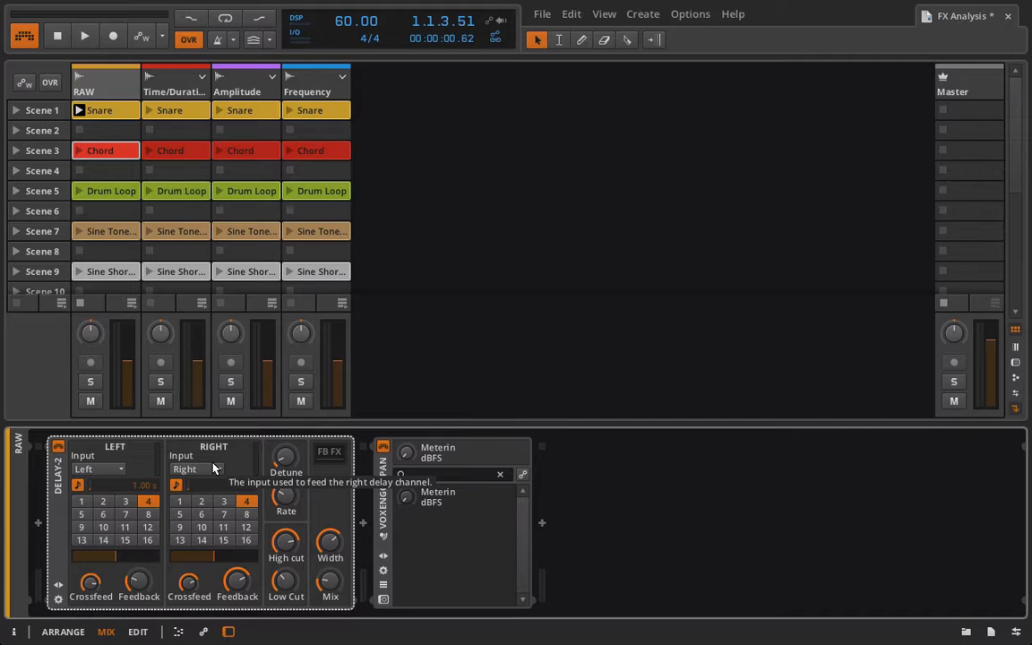
pyautogui.scroll(-2, 112, 153)
pyautogui.scroll(2, 112, 153)
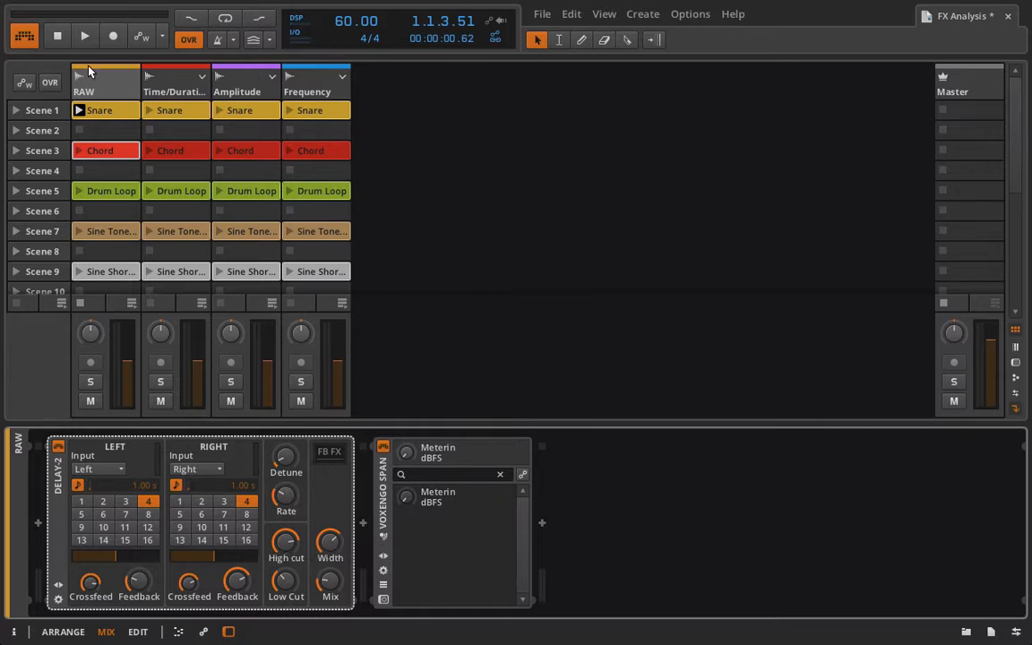
# - Turn Crossfeed and Feedback down to minimum on both channels of Delay-2 and audition the snare
pyautogui.press('space')
pyautogui.moveTo(93, 583); pyautogui.dragTo(93, 642)
pyautogui.moveTo(186, 583); pyautogui.dragTo(186, 642)
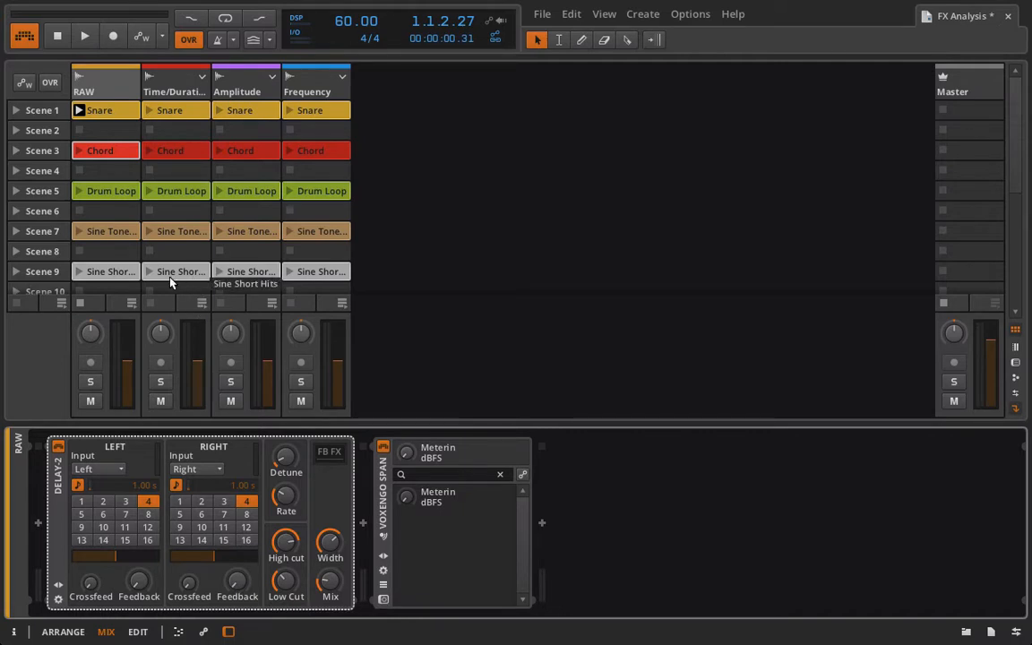
pyautogui.press('space')
pyautogui.press('space')
# - Set Delay-2's Detune, Rate, Low Cut and Width to minimum, High cut to 20.0 kHz, and Mix to about halfway
pyautogui.moveTo(285, 455); pyautogui.dragTo(285, 446)
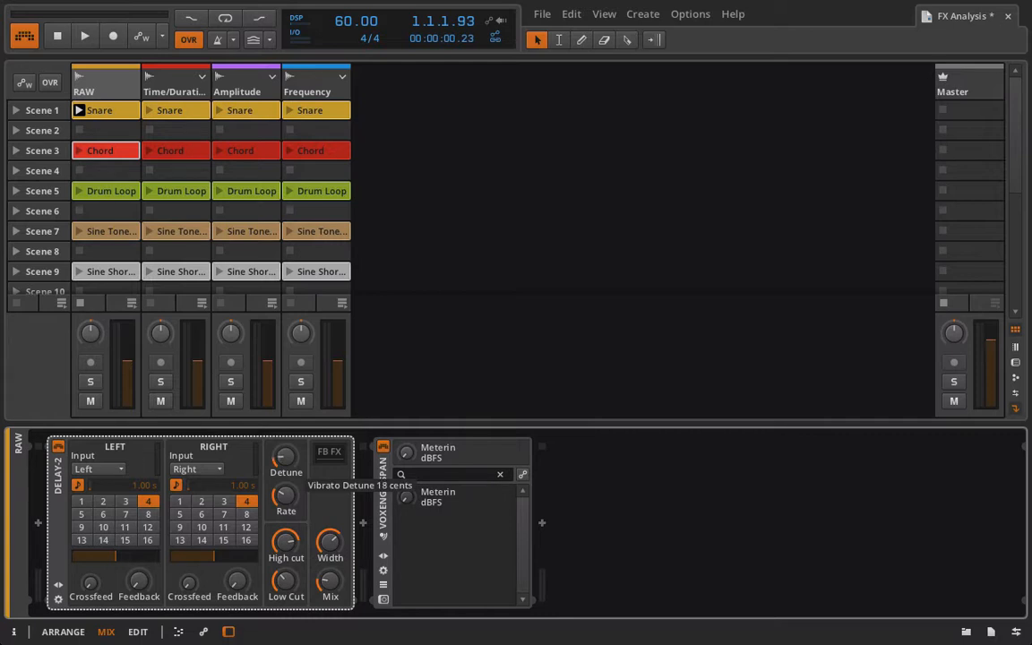
pyautogui.moveTo(285, 447); pyautogui.dragTo(285, 457)
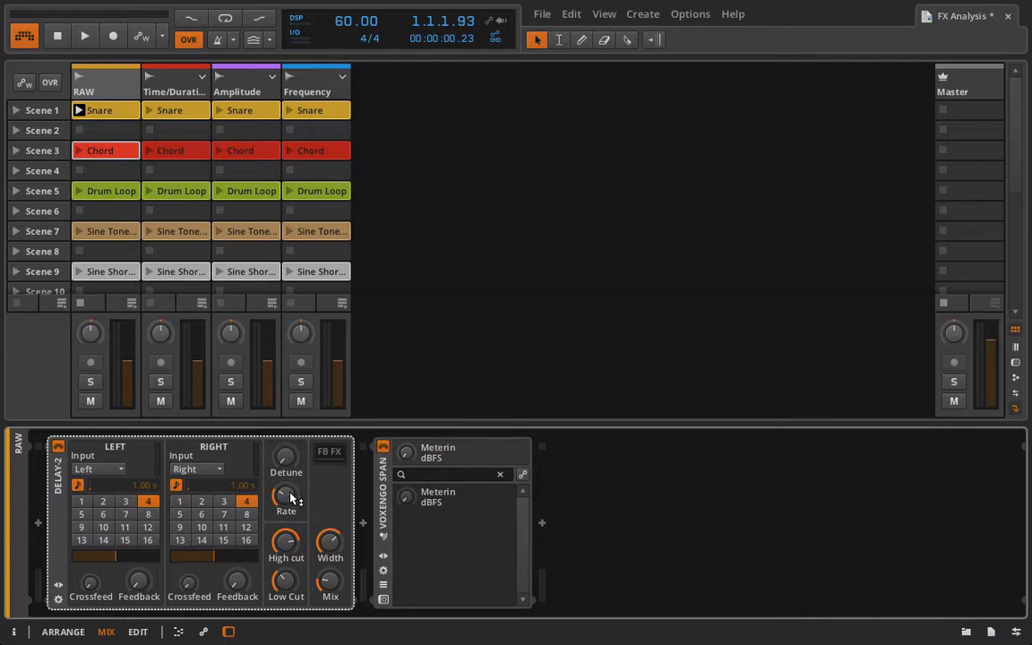
pyautogui.moveTo(291, 493); pyautogui.dragTo(285, 545)
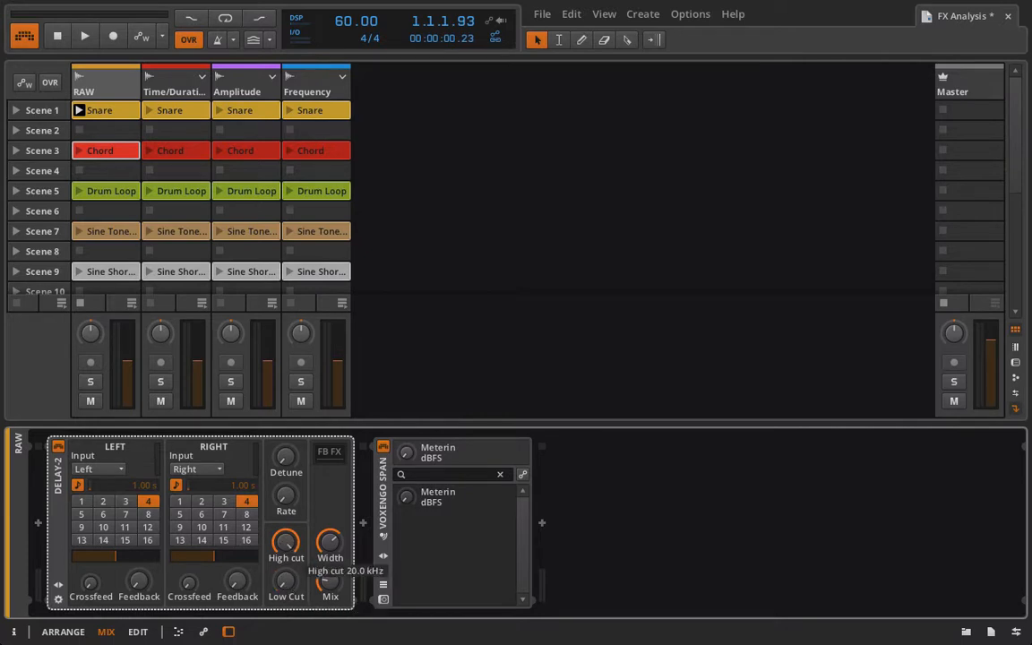
pyautogui.click(284, 583)
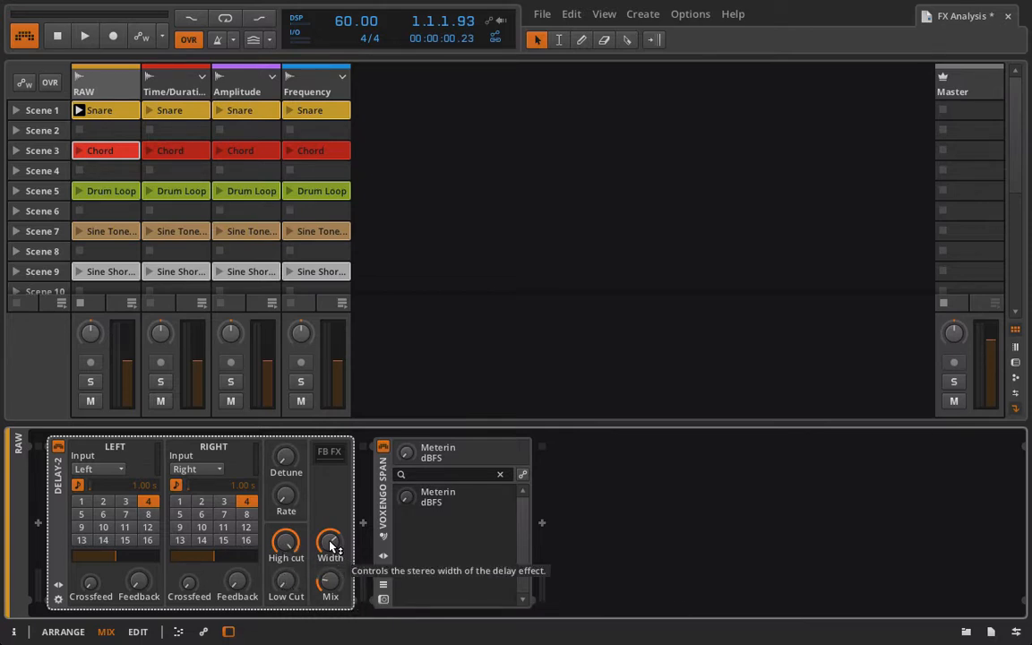
pyautogui.moveTo(331, 547); pyautogui.dragTo(330, 510)
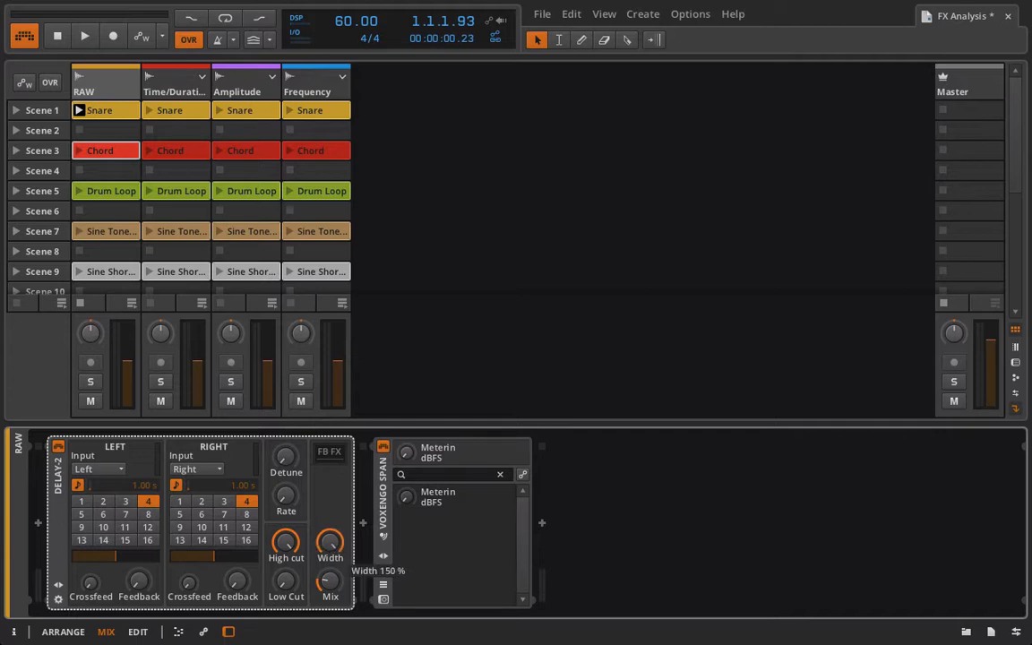
pyautogui.moveTo(330, 511); pyautogui.dragTo(330, 564)
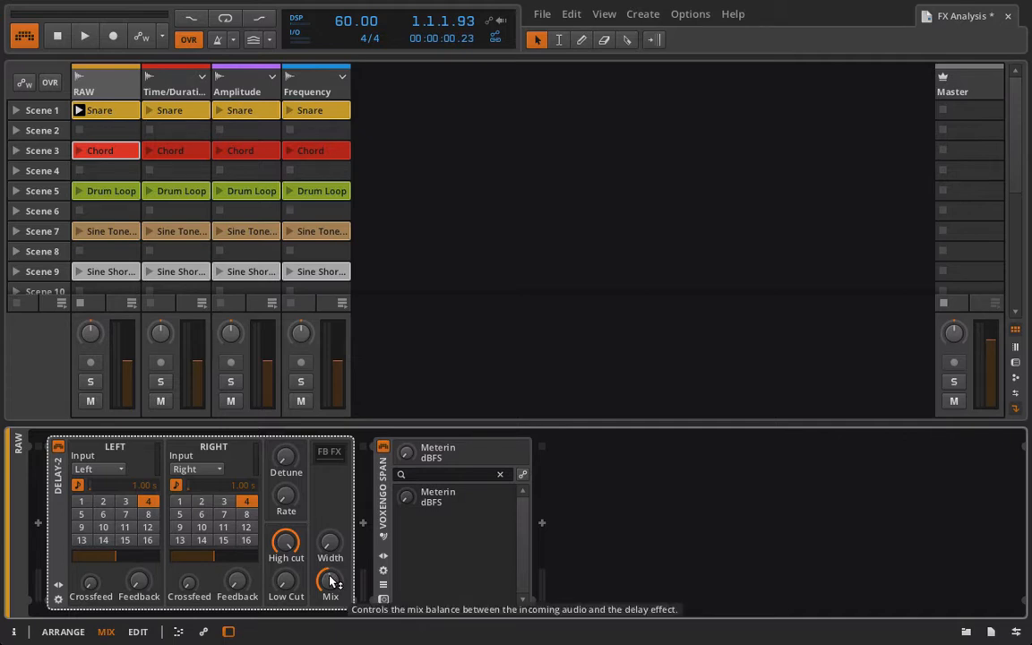
# - Play the RAW track's Snare clip several times to hear the single delayed repeat from Delay-2
pyautogui.press('space')
pyautogui.press('space')
pyautogui.press('space')
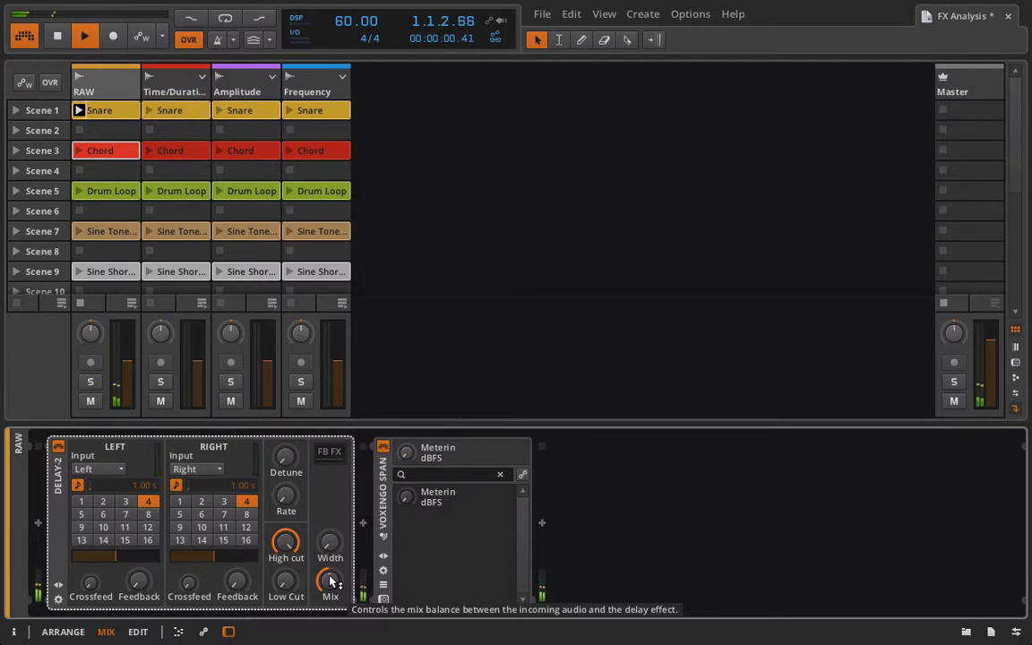
pyautogui.press('space')
pyautogui.press('space')
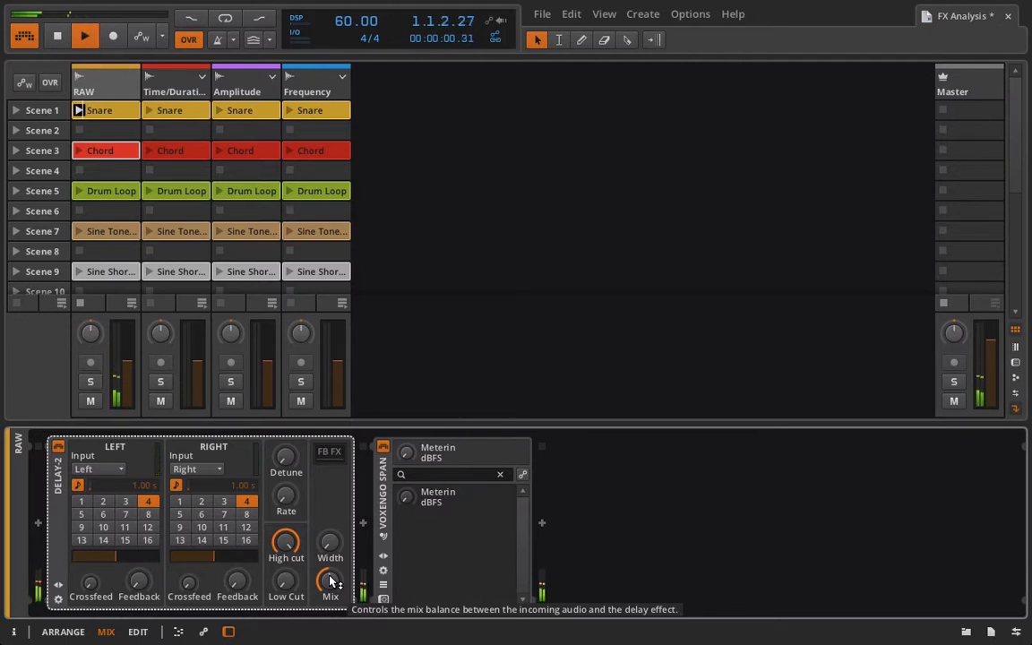
pyautogui.press('space')
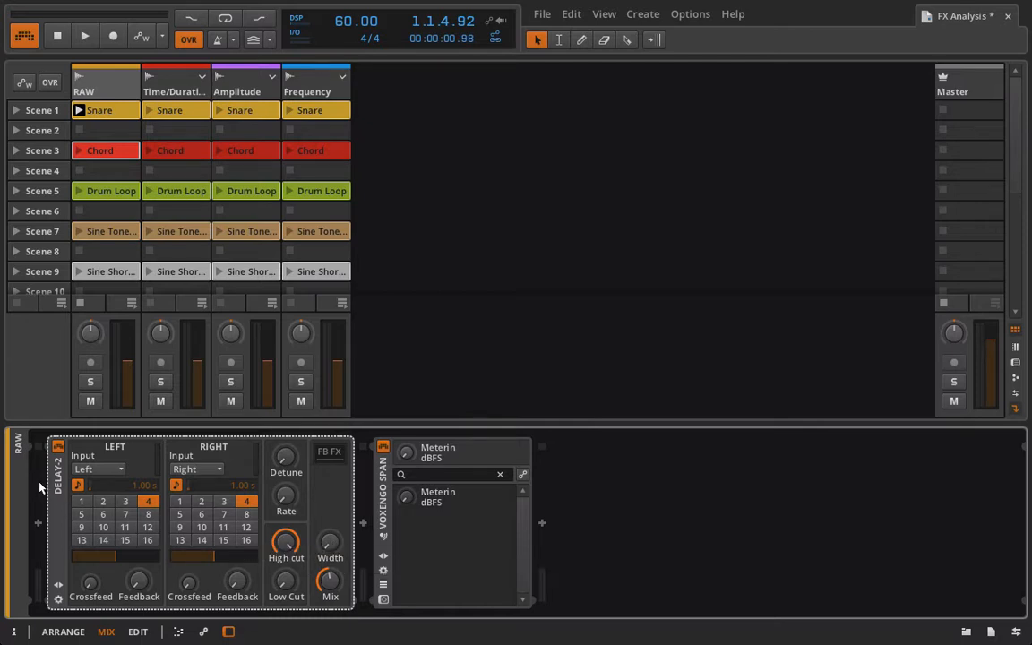
# - Try Delay-2 times of 2 sixteenths left and 3 right, audition the snare, and return both channels to 4
pyautogui.doubleClick(115, 557)
pyautogui.click(103, 504)
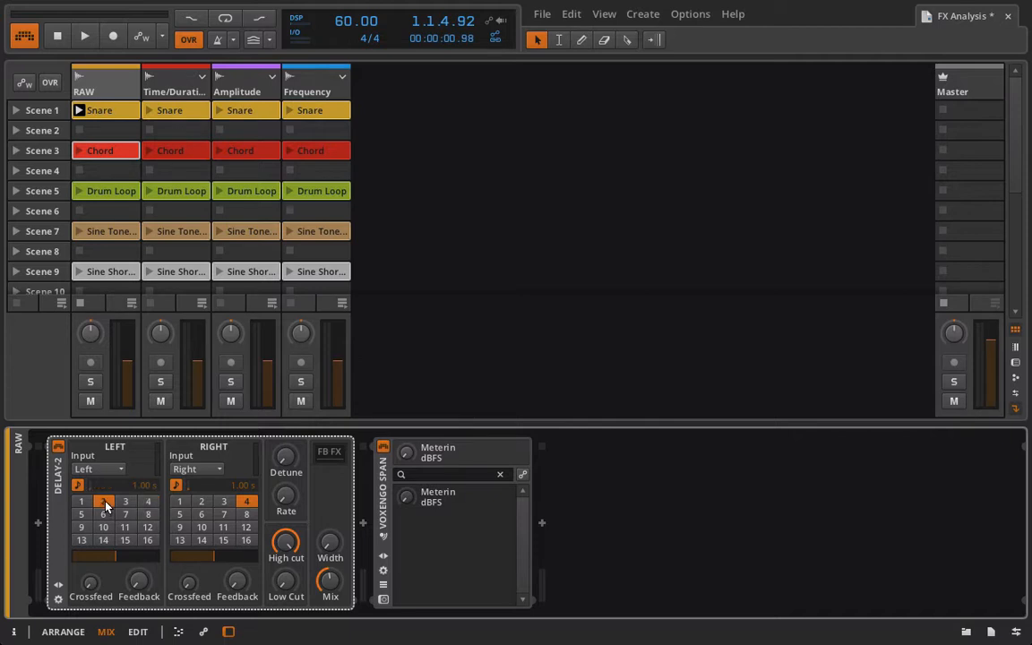
pyautogui.click(224, 503)
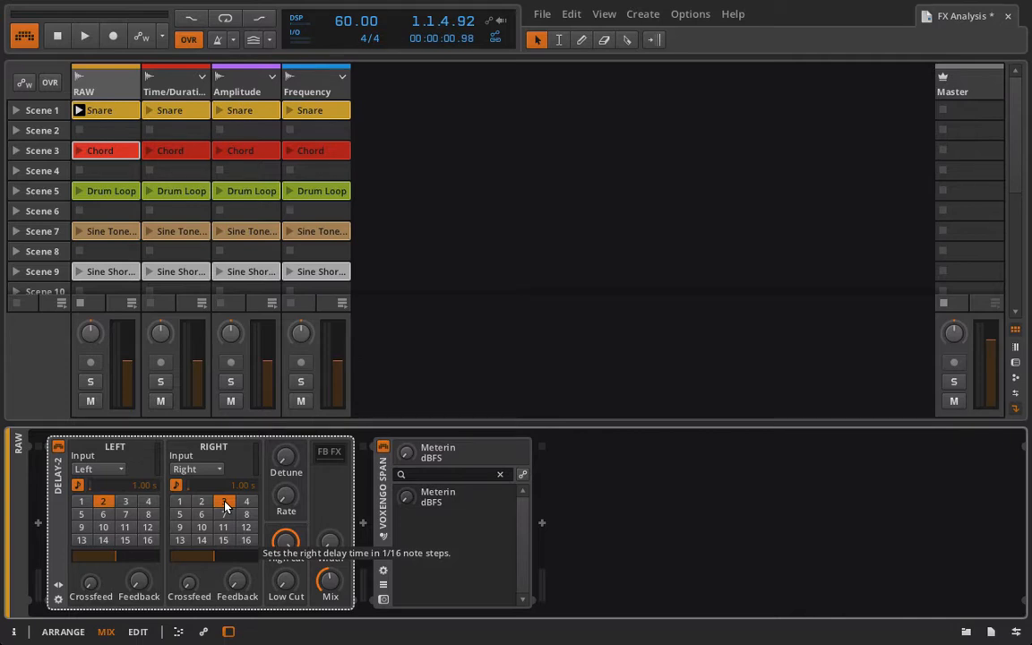
pyautogui.press('space')
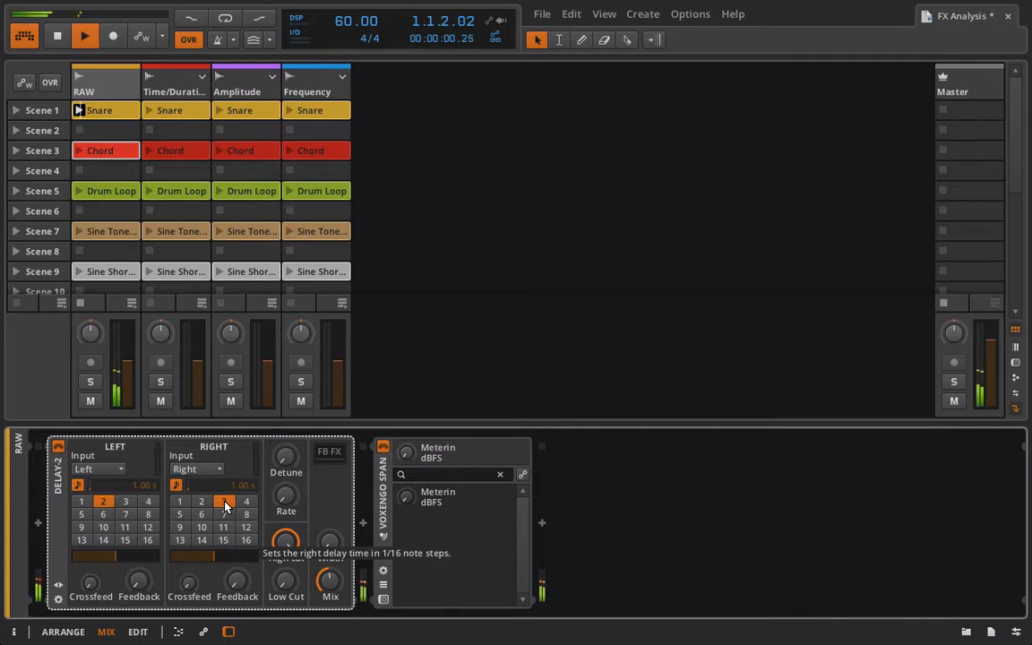
pyautogui.press('space')
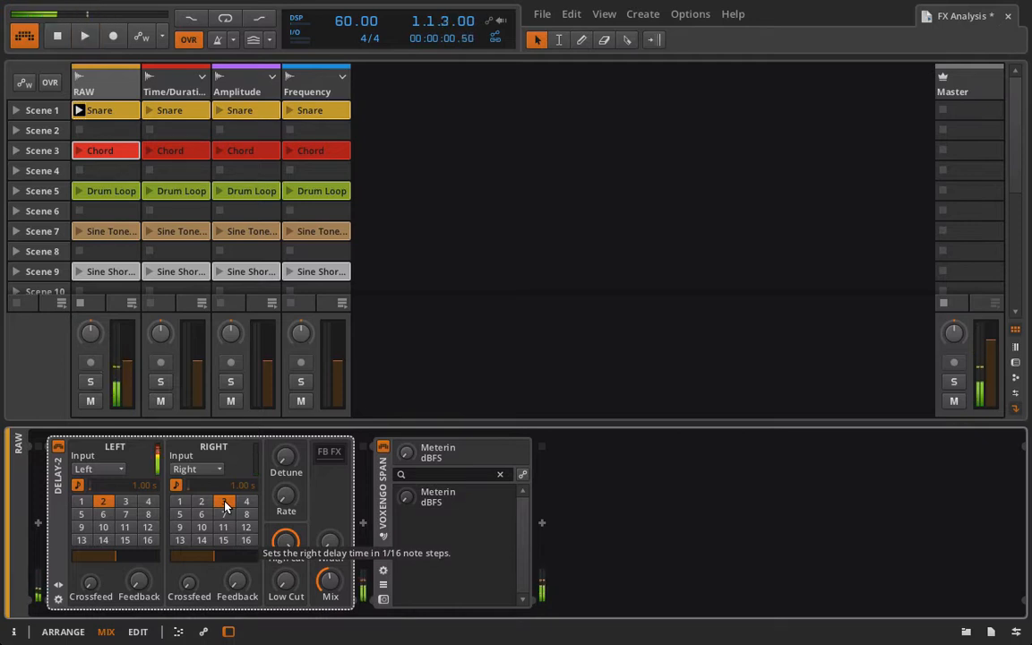
pyautogui.press('space')
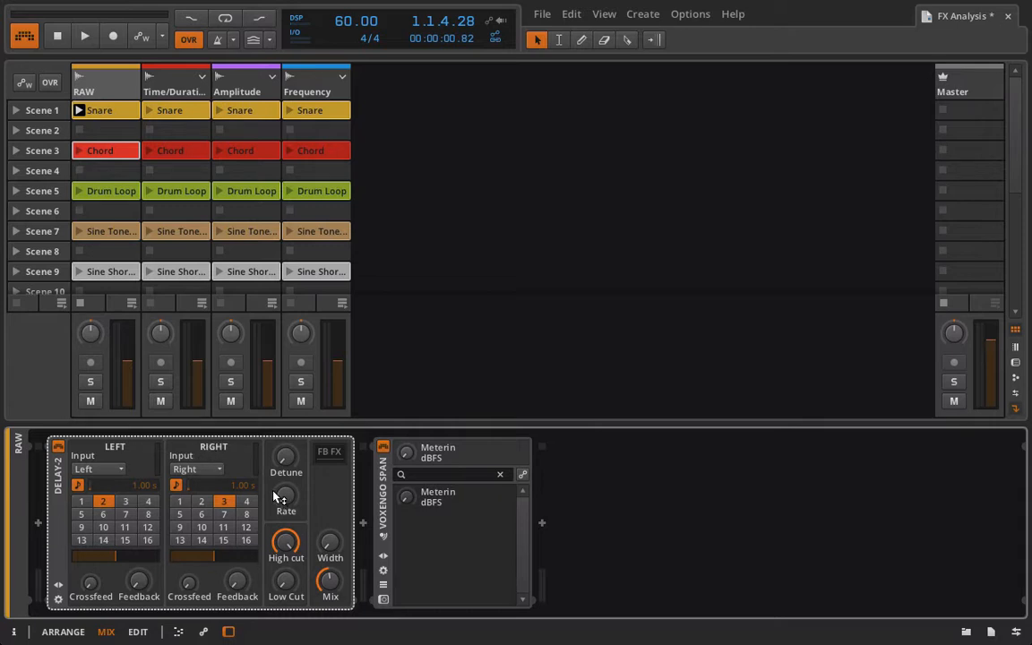
pyautogui.click(147, 502)
pyautogui.click(247, 502)
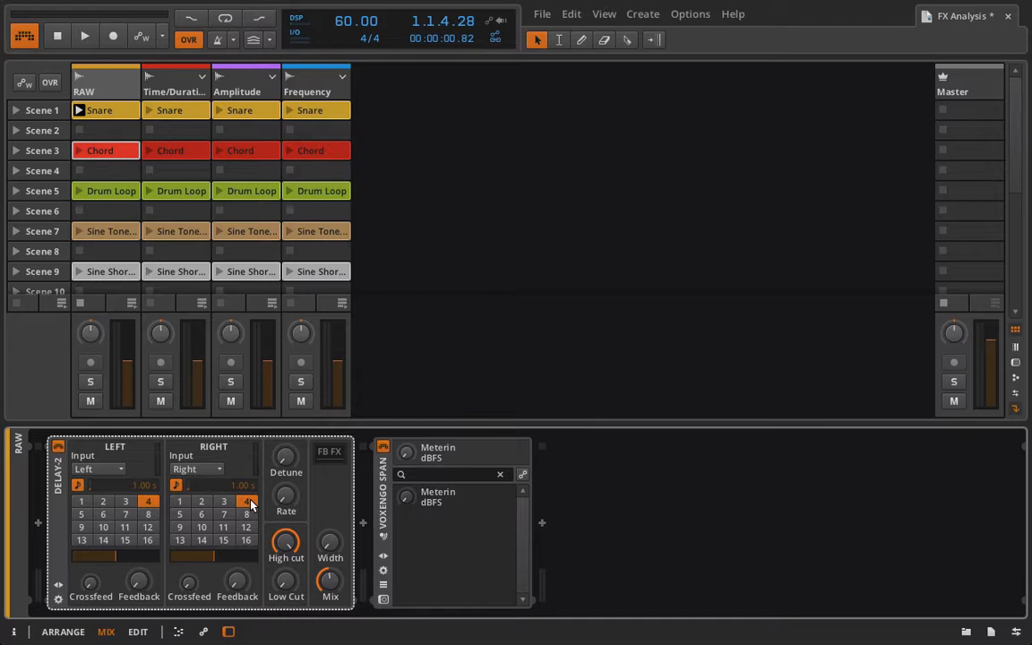
# - Save the Delay-2 settings as a library preset named with the owner's first name plus "Delay 2 Init", category Delay, tag fx
pyautogui.click(57, 587)
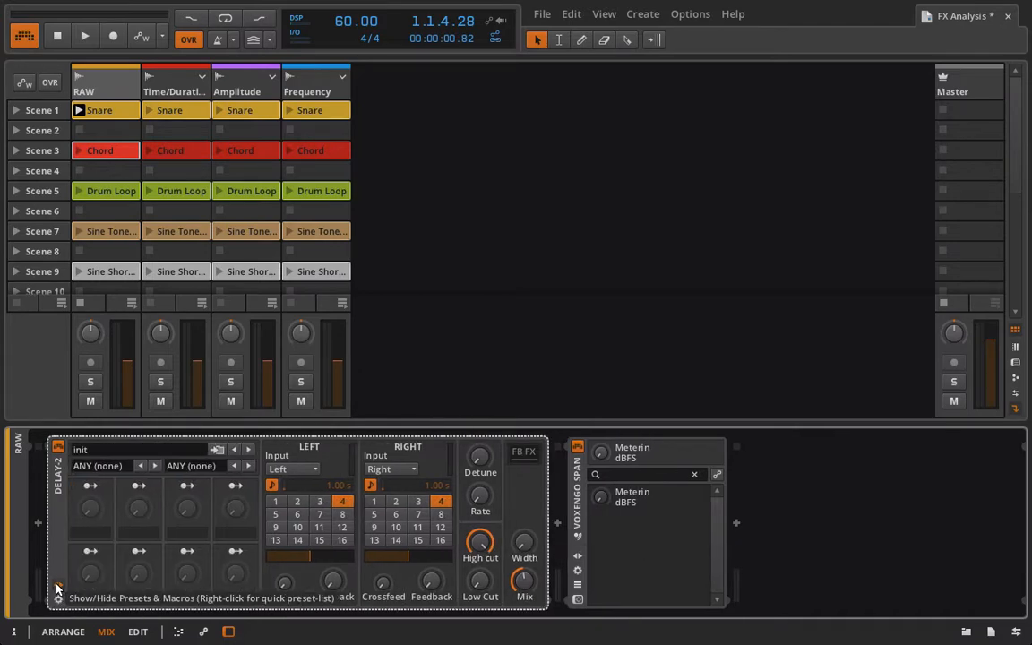
pyautogui.click(217, 449)
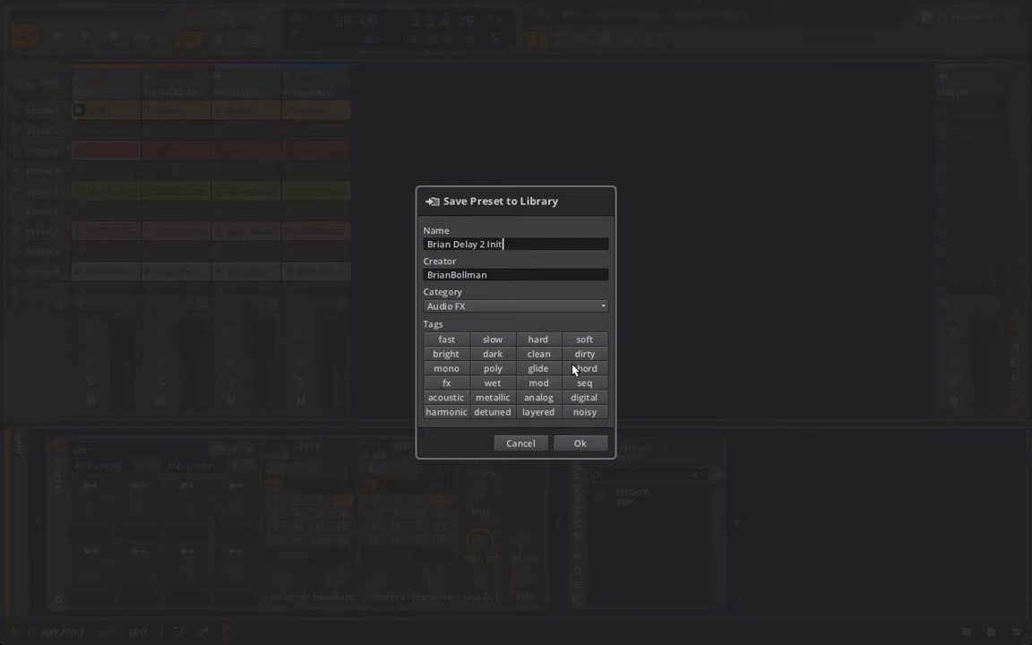
pyautogui.click(479, 306)
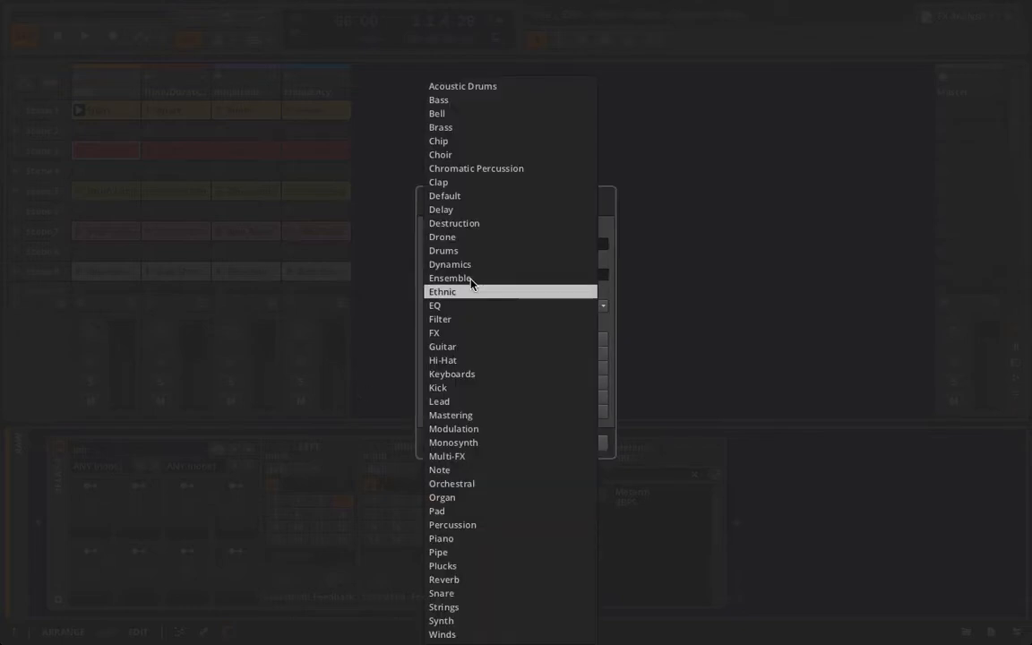
pyautogui.click(467, 209)
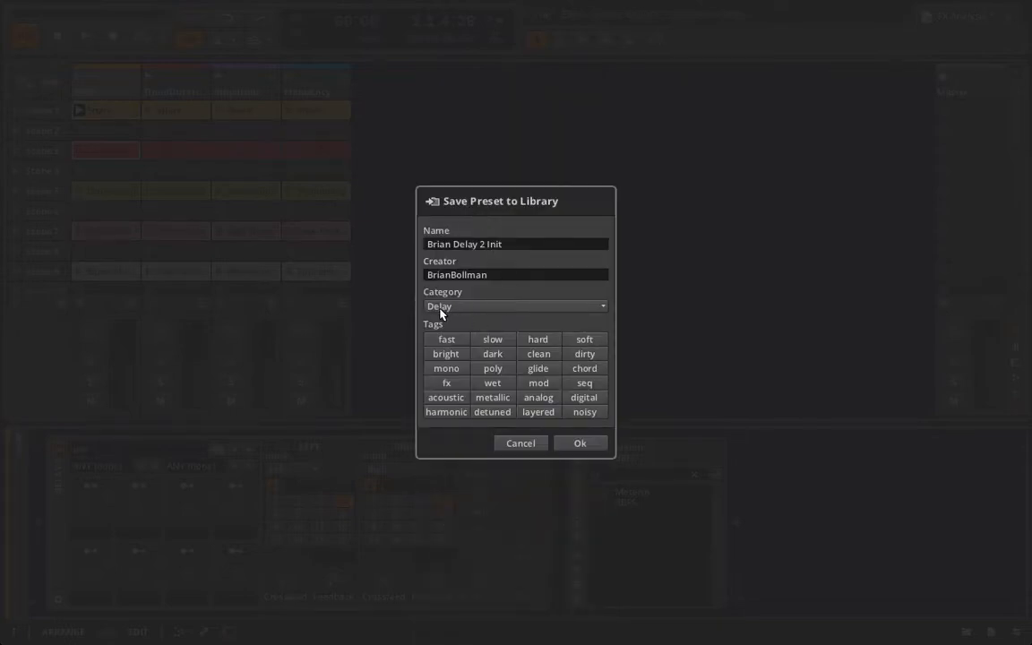
pyautogui.click(445, 383)
pyautogui.click(579, 444)
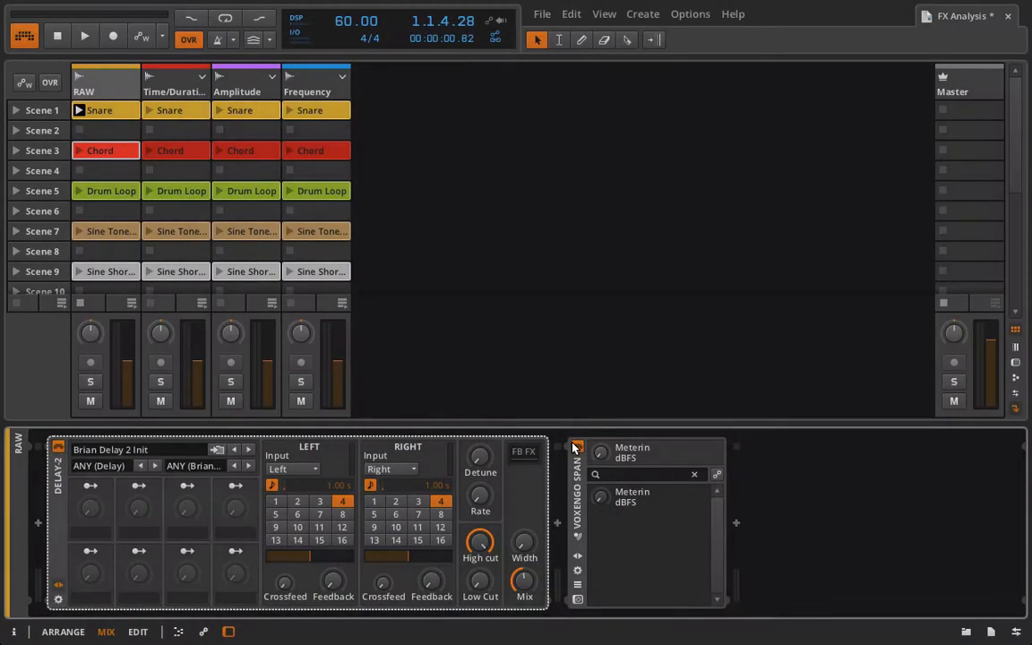
pyautogui.click(56, 588)
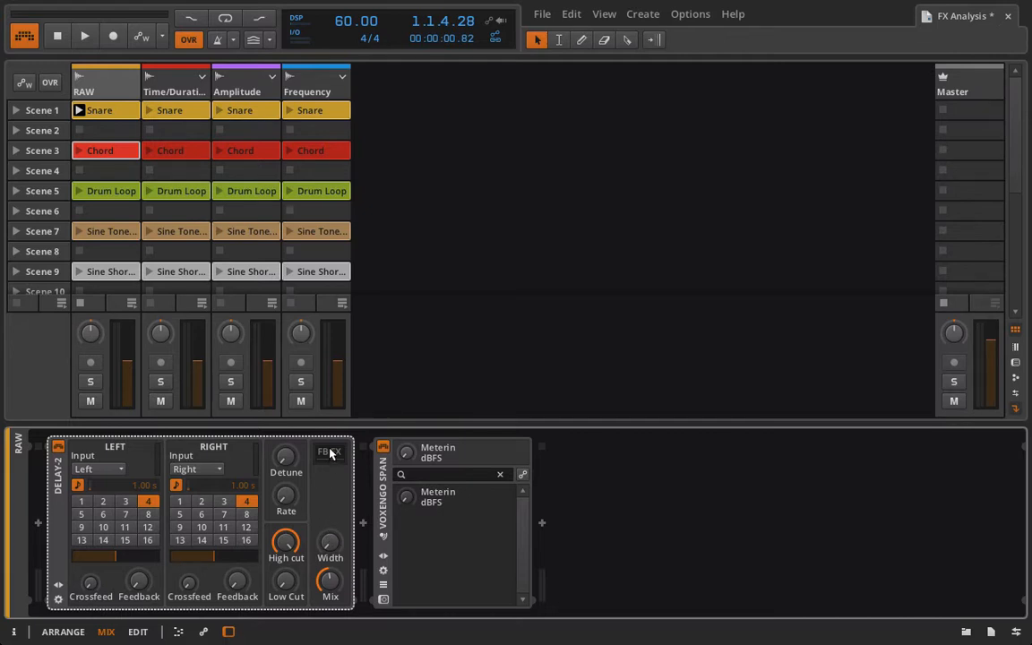
# - With the snare playing, set Delay-2's times to 2 left and 3 right, and raise Width and both Feedback amounts to about three-quarters
pyautogui.press('space')
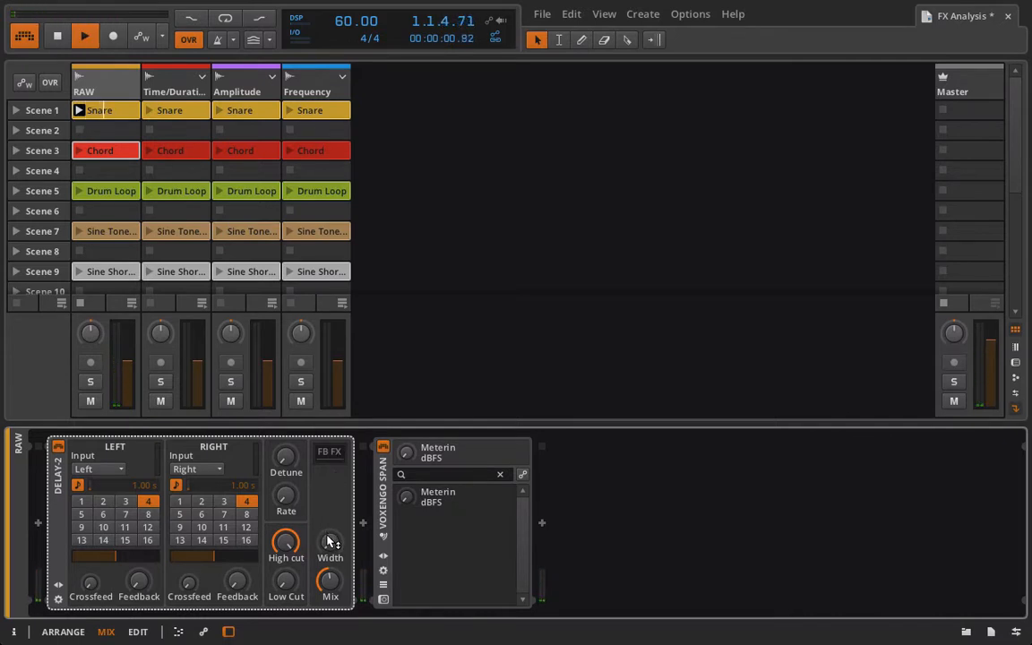
pyautogui.moveTo(330, 542); pyautogui.dragTo(330, 505)
pyautogui.click(102, 503)
pyautogui.click(224, 500)
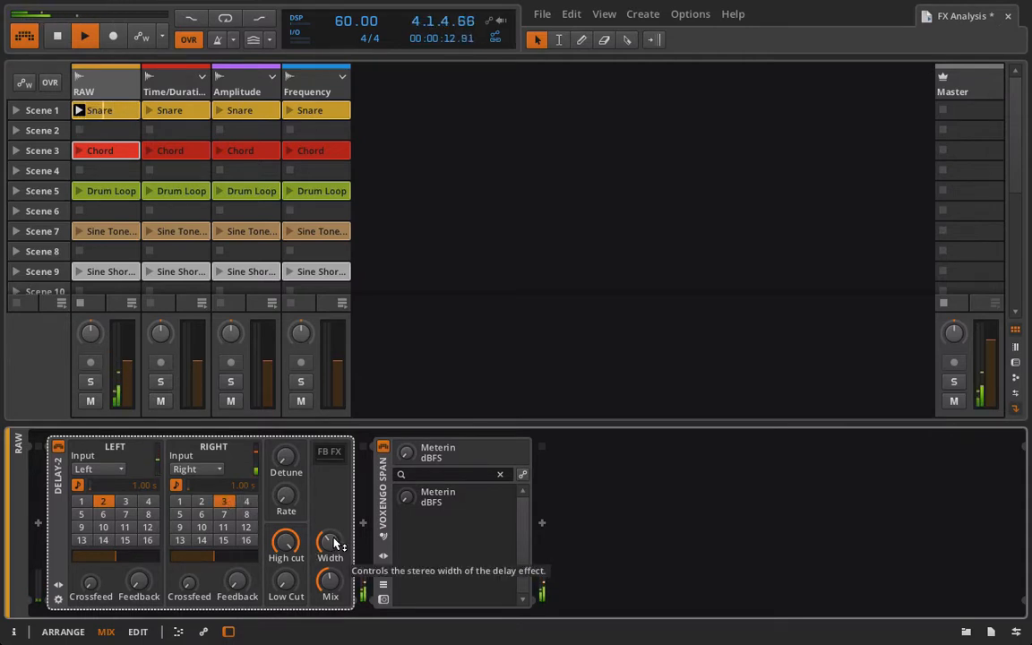
pyautogui.moveTo(333, 543); pyautogui.dragTo(334, 508)
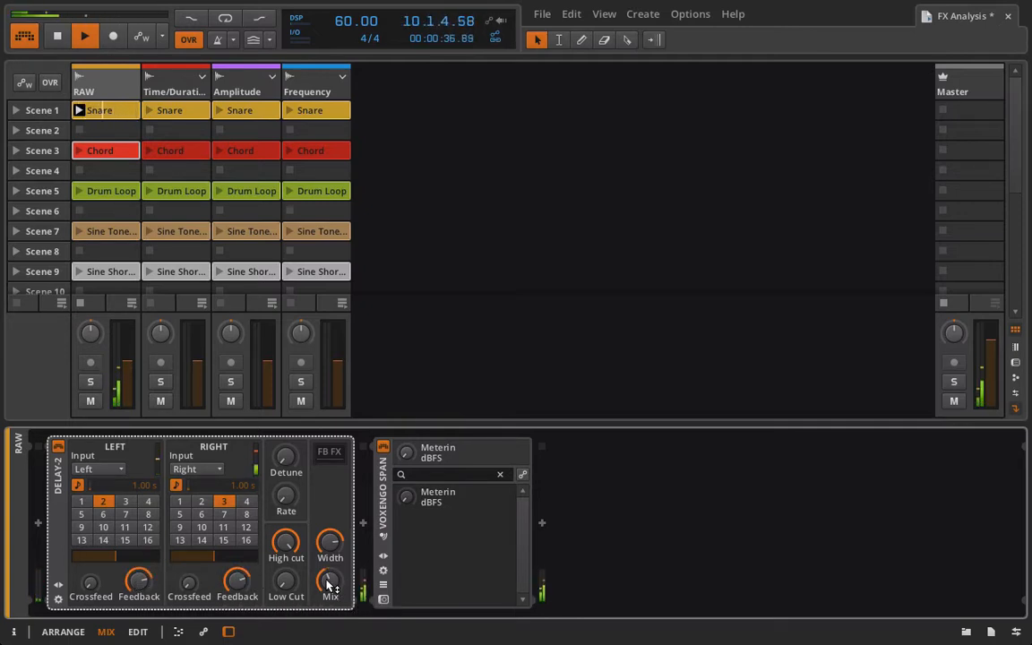
# - Change the delay times to 7 sixteenths left and 5 right, listen to the snare, and stop playback
pyautogui.click(180, 515)
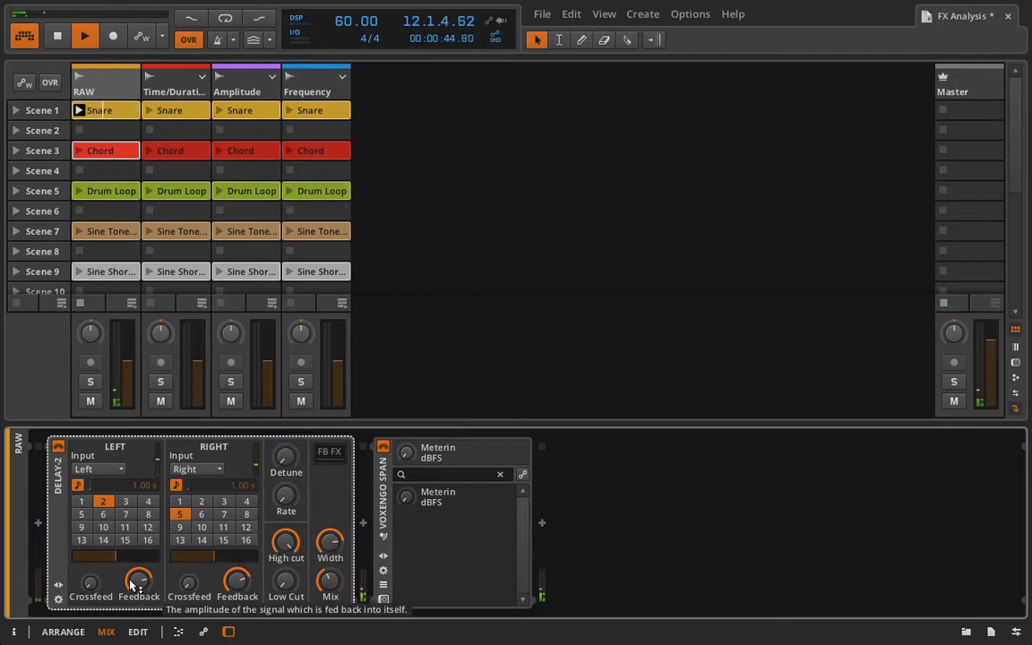
pyautogui.click(127, 515)
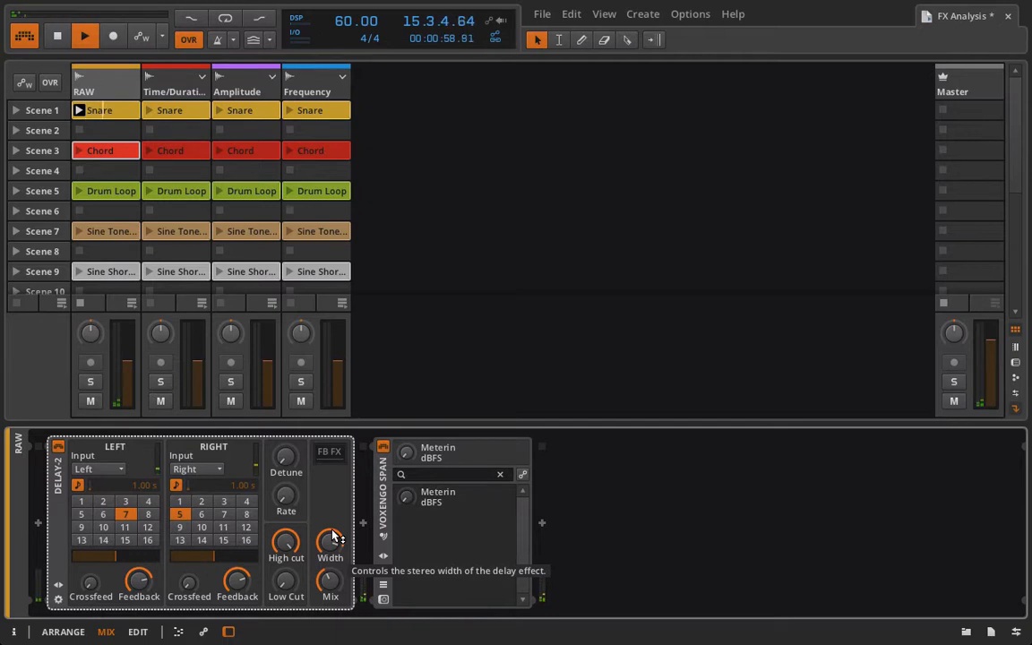
pyautogui.press('space')
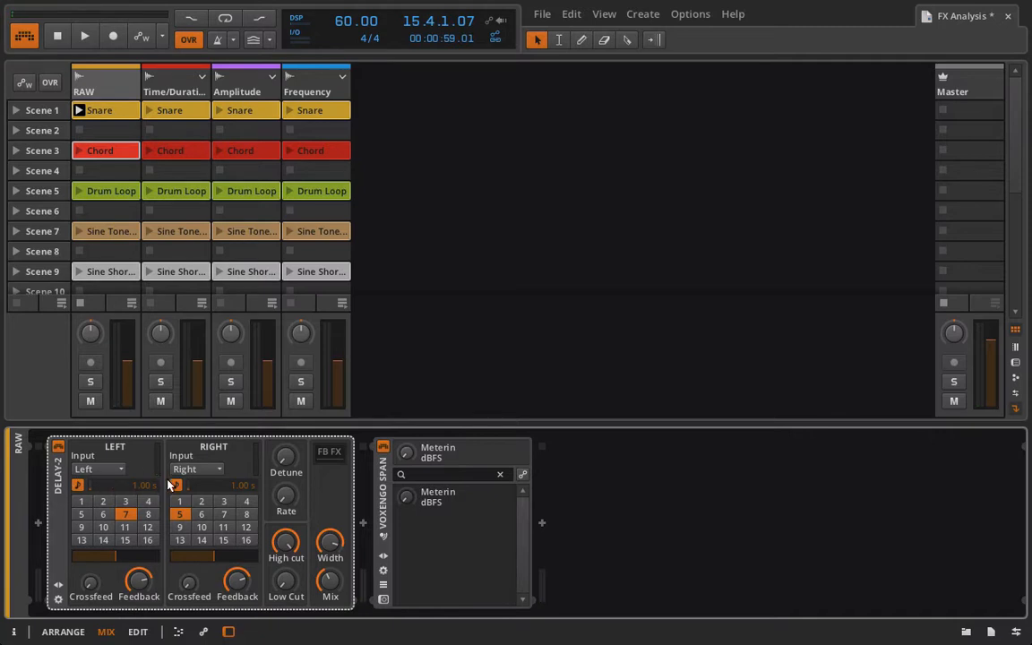
# - Try an unsynced left delay time of 852 ms on the snare, then restore the left channel's note sync and stop playback
pyautogui.click(77, 488)
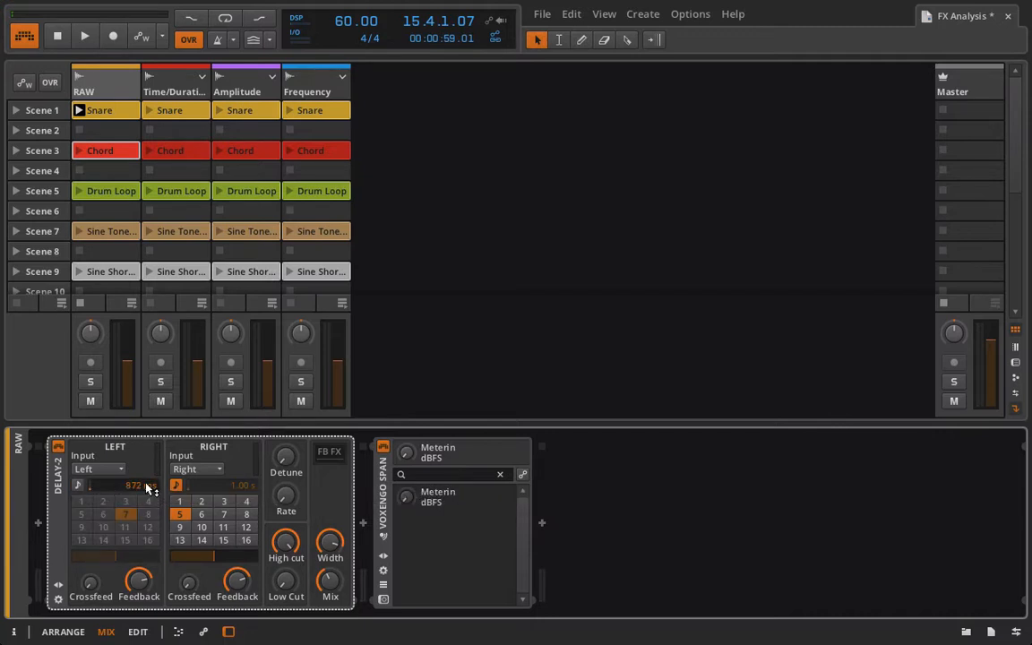
pyautogui.press('space')
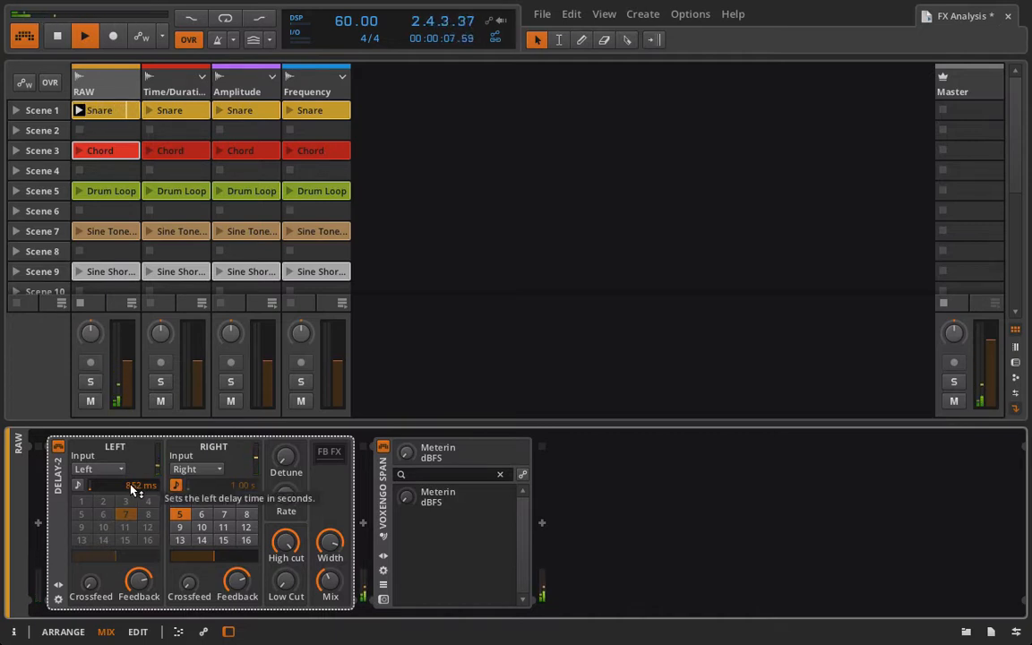
pyautogui.click(77, 485)
pyautogui.press('space')
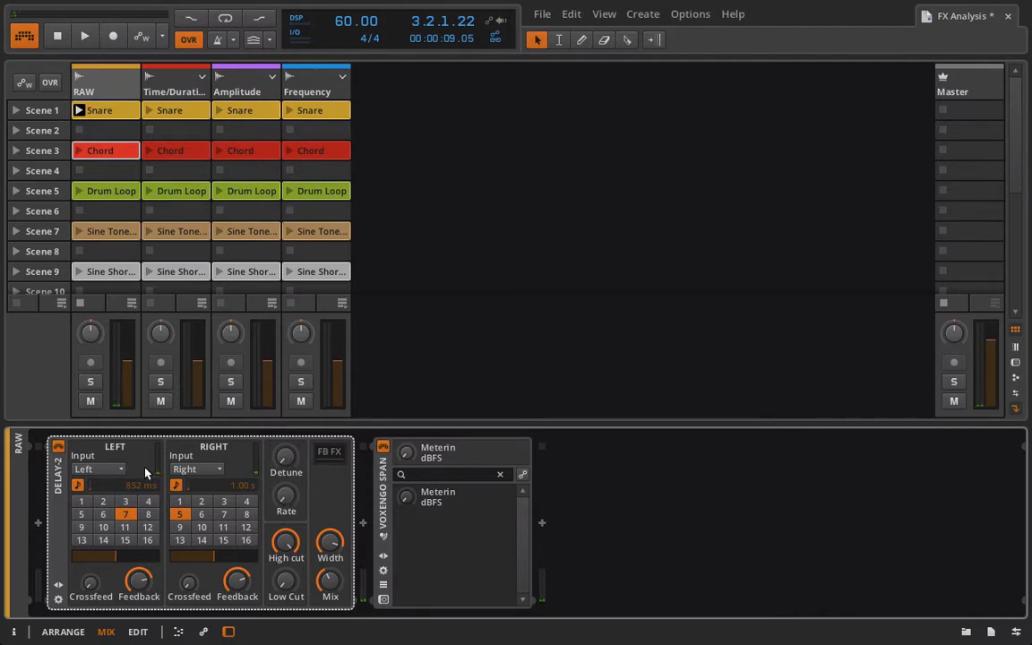
# - Set Delay-2's left and right delay times to 8 sixteenths
pyautogui.click(149, 502)
pyautogui.click(148, 514)
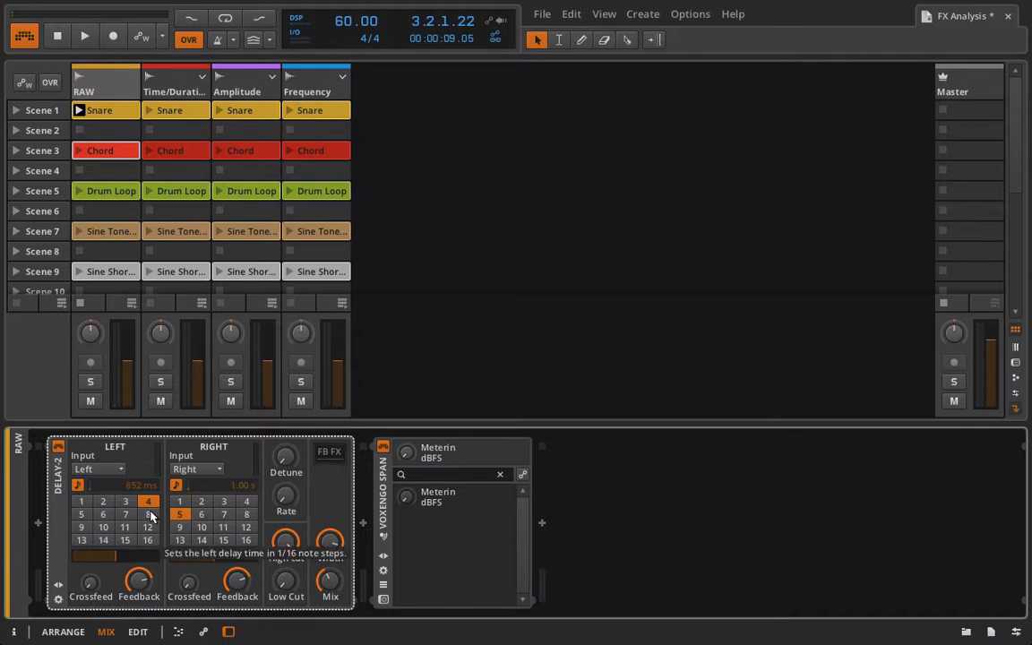
pyautogui.click(246, 516)
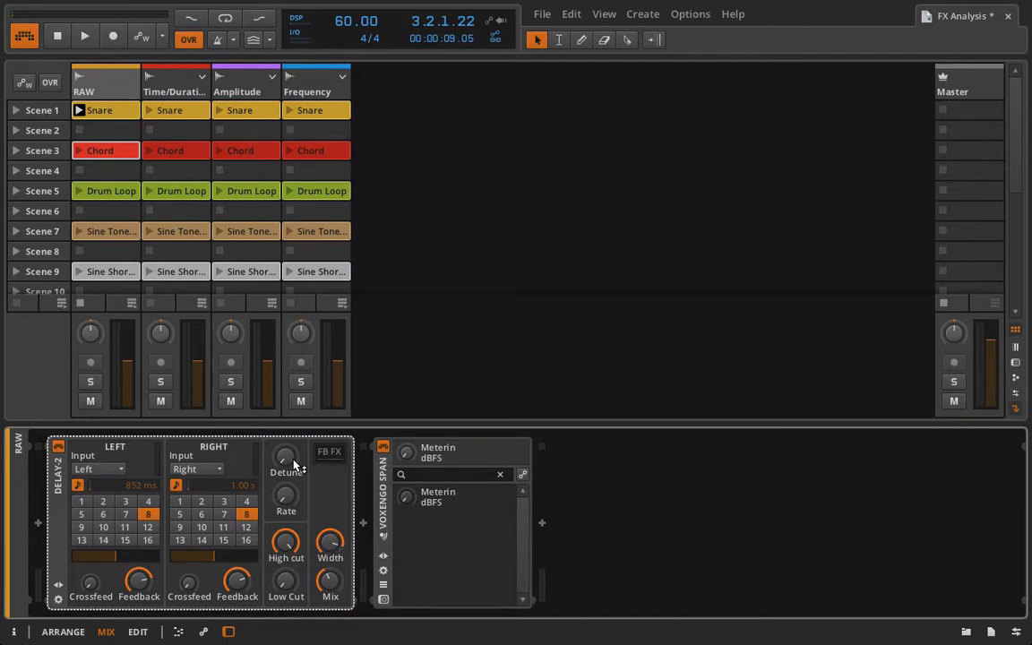
# - Select the RAW track's Chord clip and turn Delay-2's left Feedback, right Feedback and Width down to minimum
pyautogui.click(108, 154)
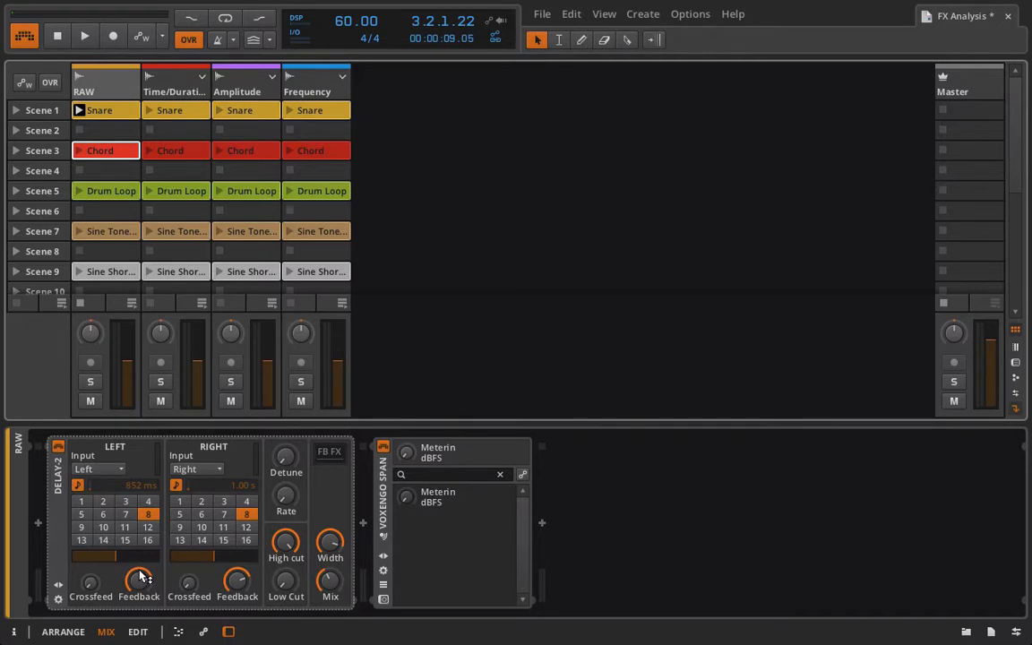
pyautogui.moveTo(140, 578); pyautogui.dragTo(141, 641)
pyautogui.moveTo(238, 581); pyautogui.dragTo(238, 636)
pyautogui.moveTo(329, 542); pyautogui.dragTo(330, 591)
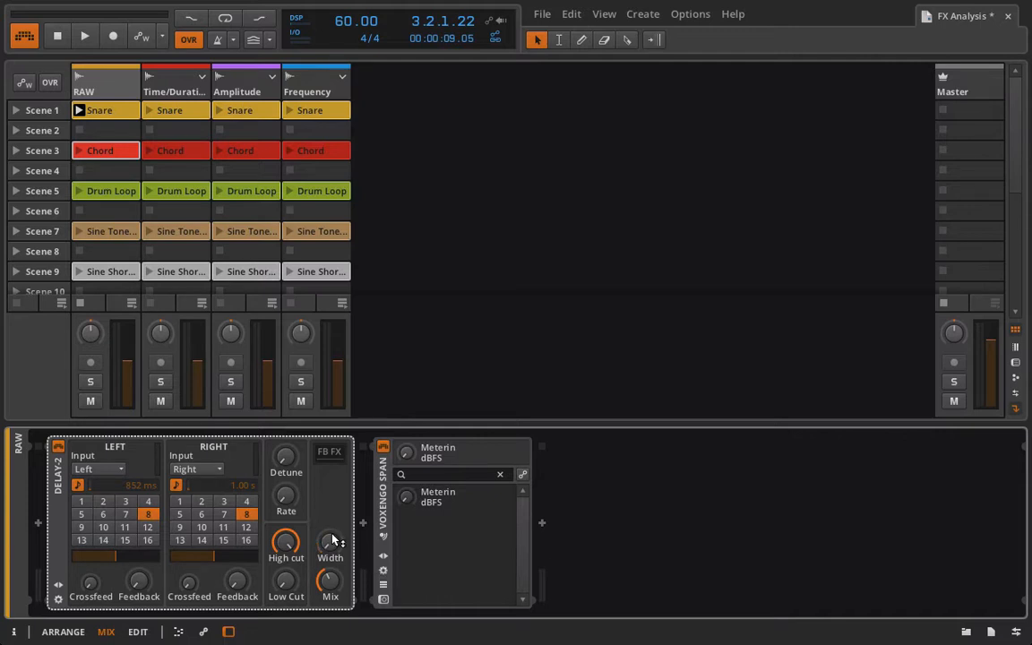
pyautogui.moveTo(334, 540); pyautogui.dragTo(333, 587)
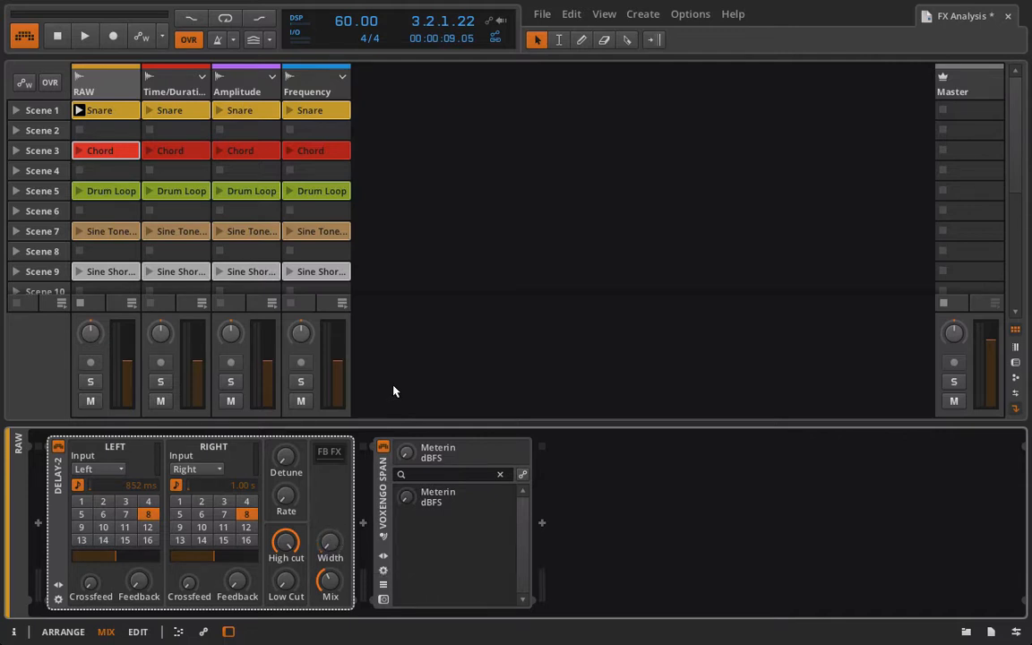
# - Show the Voxengo SPAN analyzer and play the RAW track's Chord clip to examine its spectrum through the delay
pyautogui.click(383, 600)
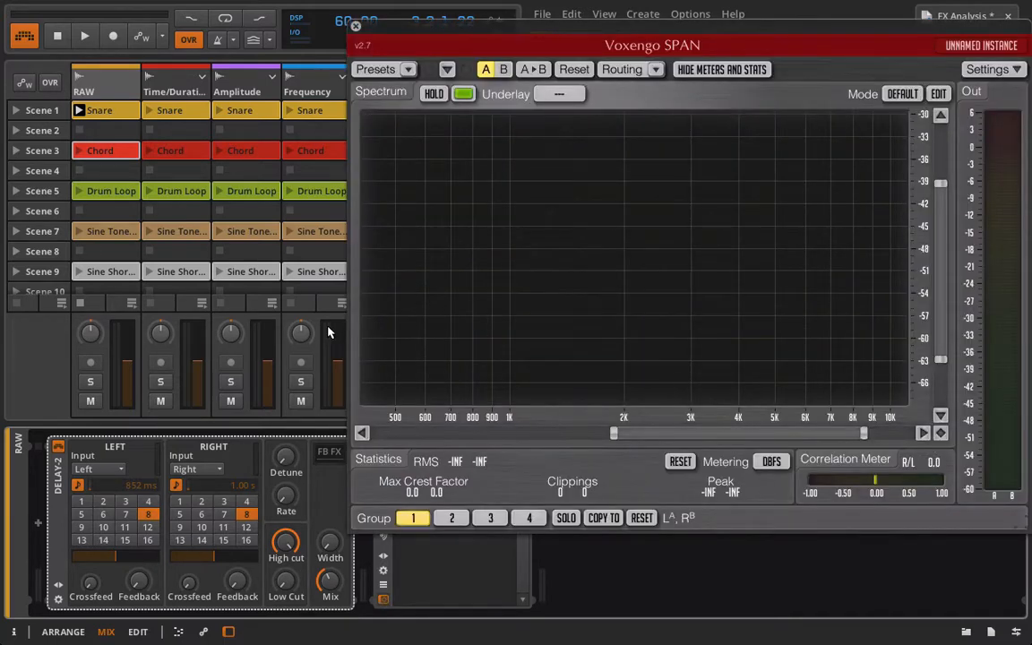
pyautogui.press('space')
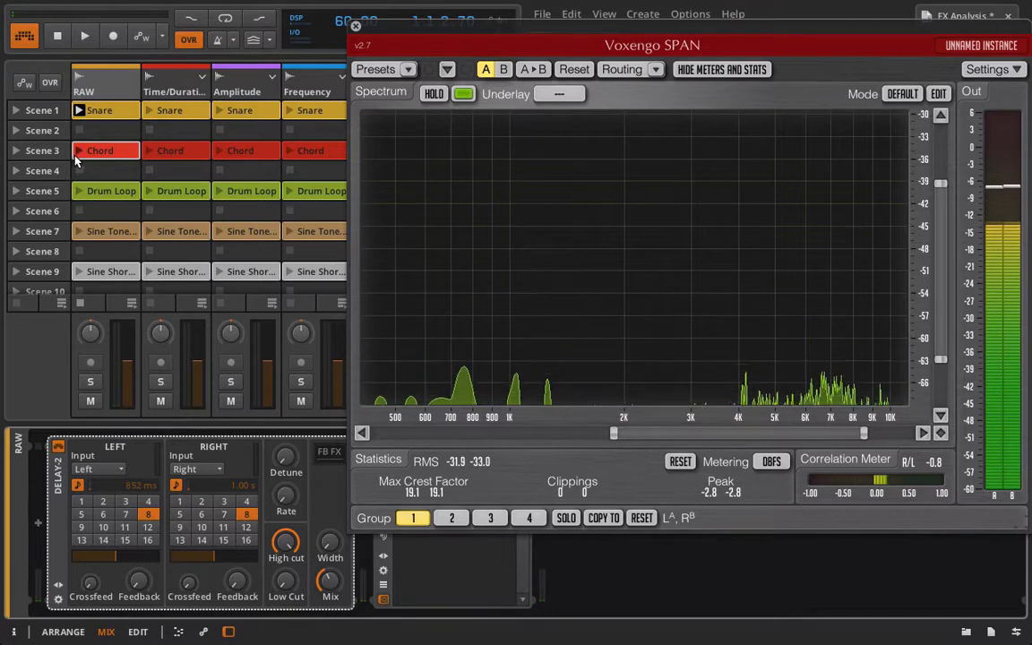
pyautogui.click(78, 151)
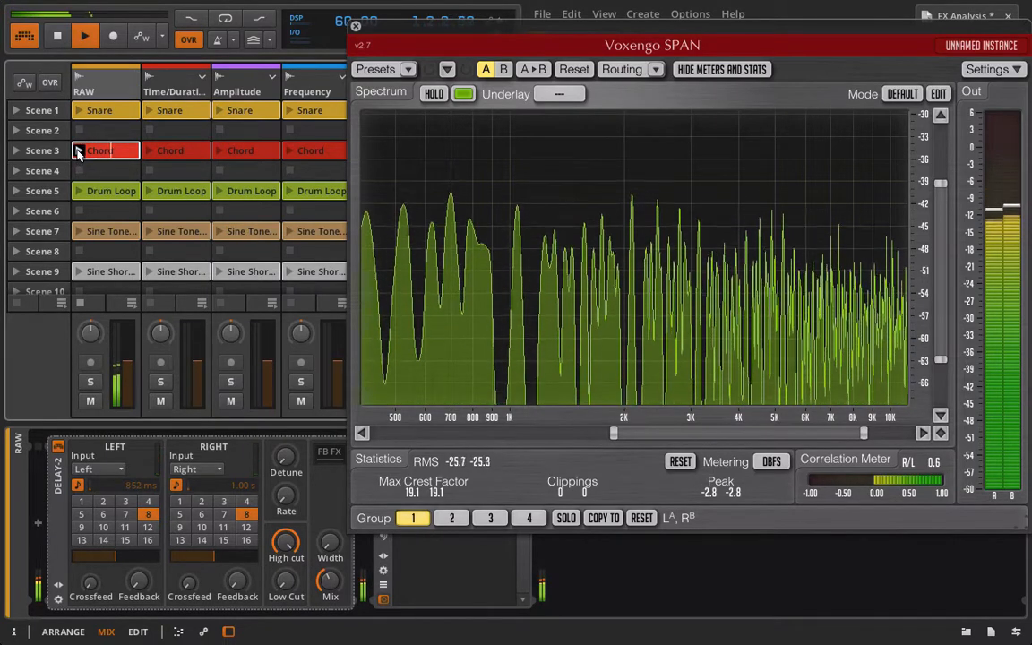
pyautogui.press('space')
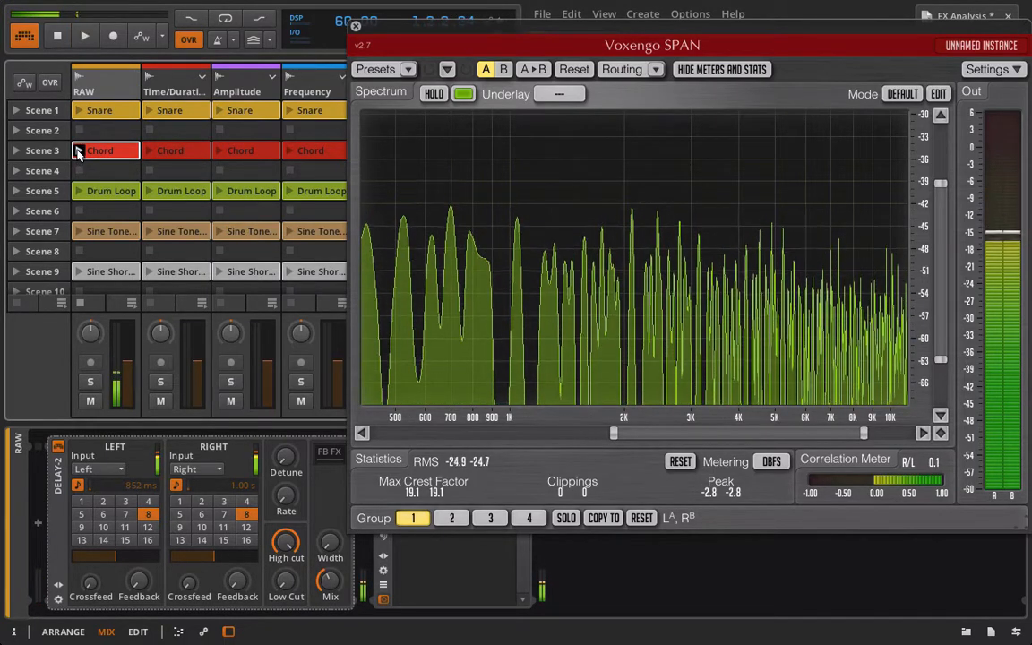
# - Set both Delay-2 channels to 16 sixteenths and audition the Chord clip
pyautogui.click(148, 540)
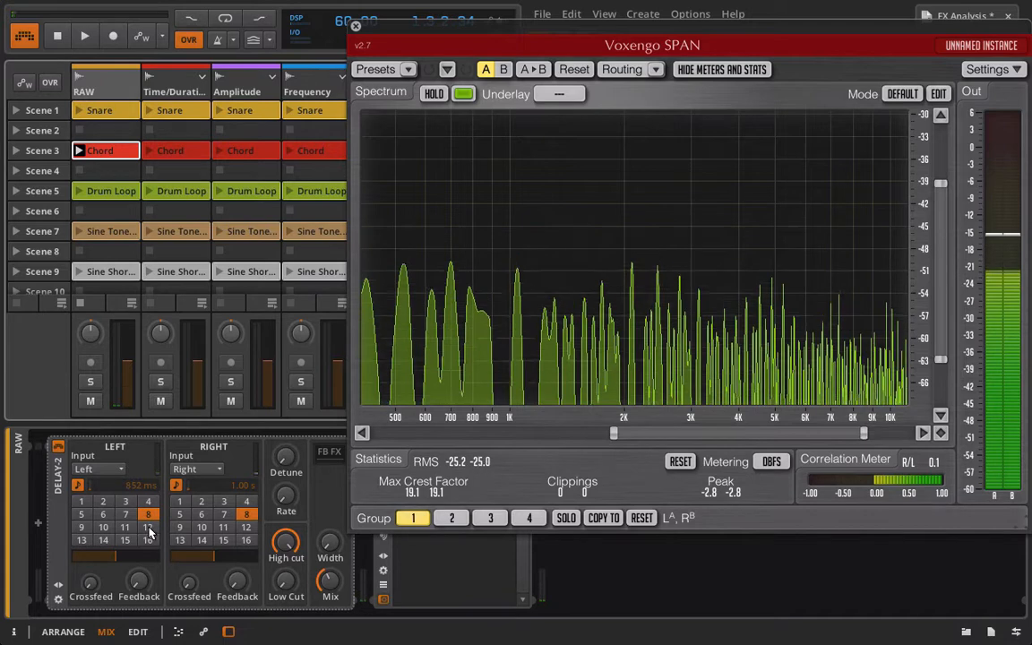
pyautogui.click(246, 540)
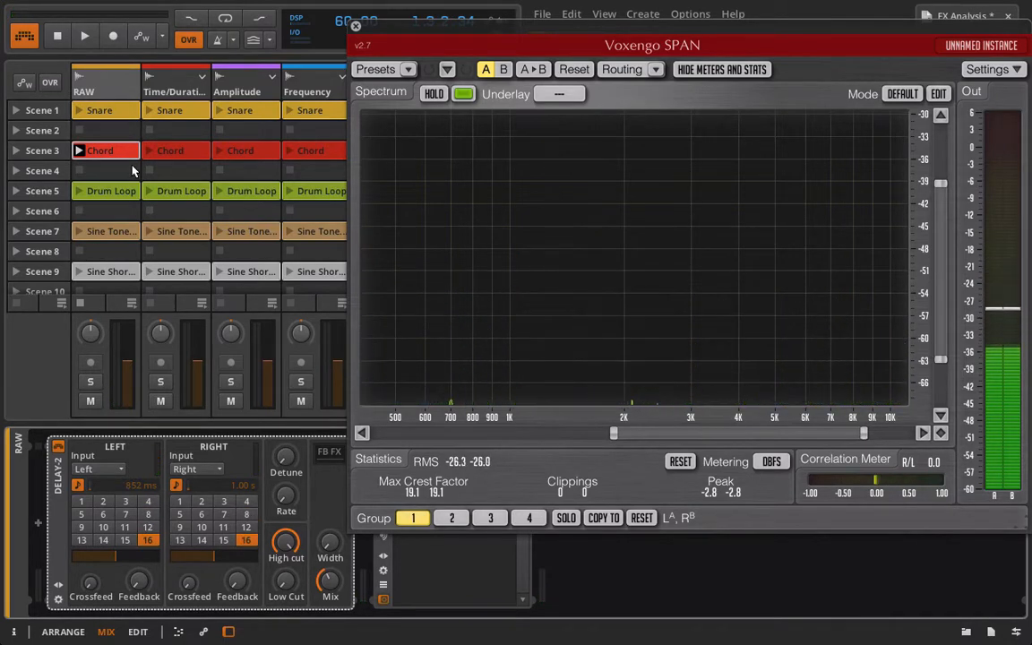
pyautogui.press('space')
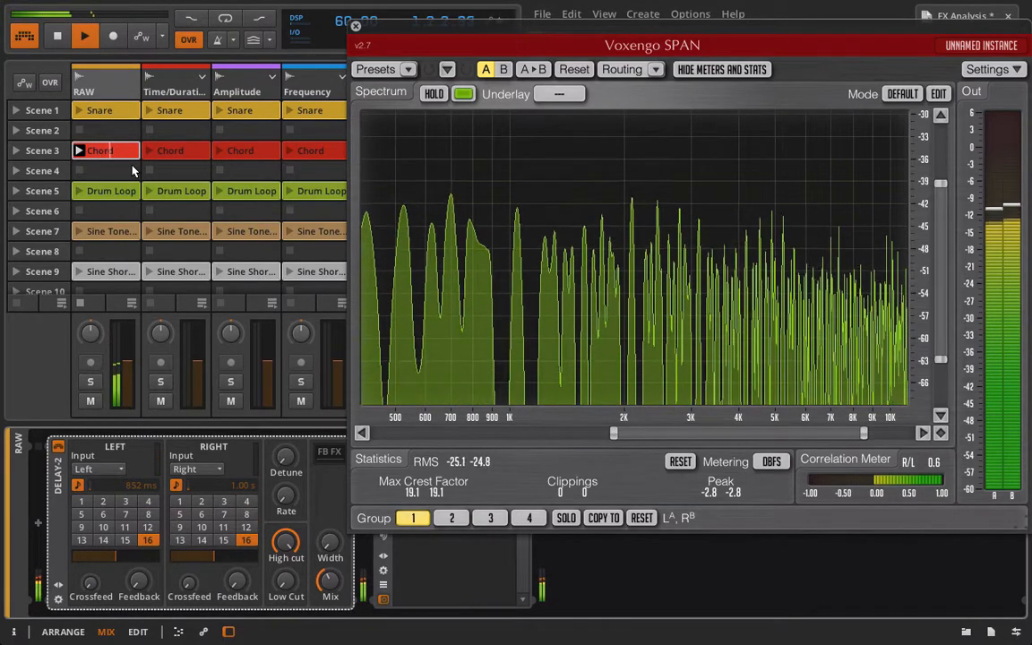
pyautogui.press('space')
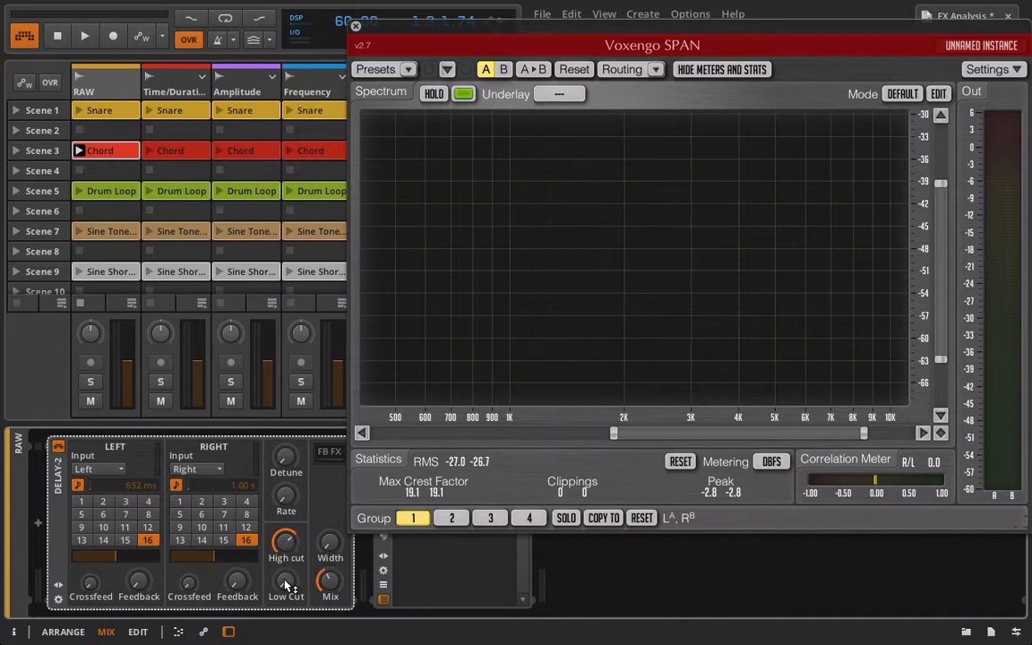
# - Try a raised Low Cut and lowered High cut on the delayed chord, and extend SPAN's spectrum display below 300 Hz
pyautogui.moveTo(287, 587); pyautogui.dragTo(287, 587)
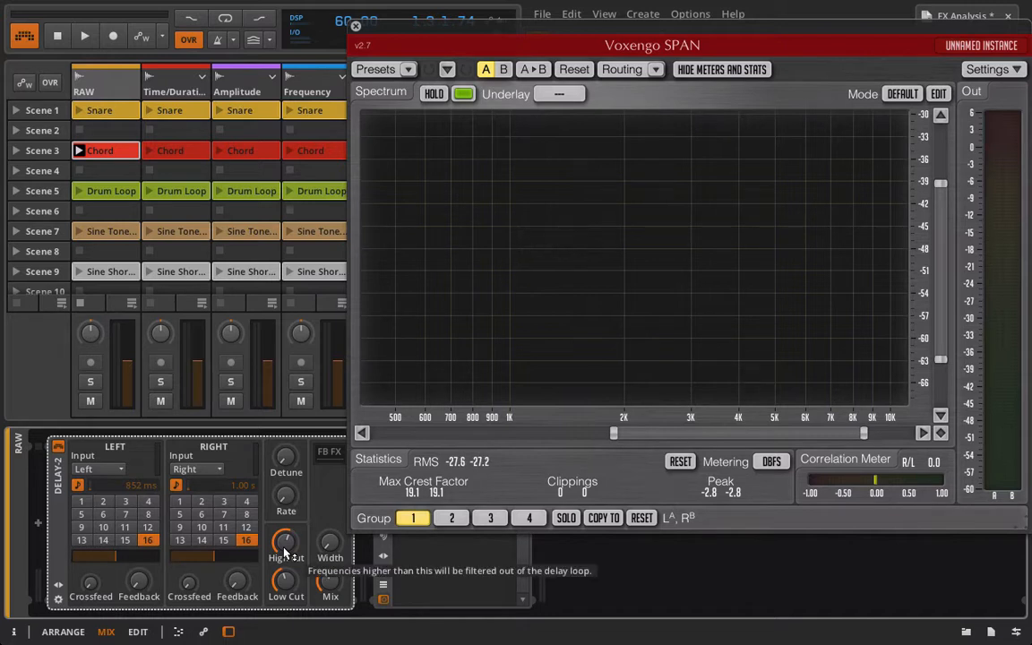
pyautogui.press('space')
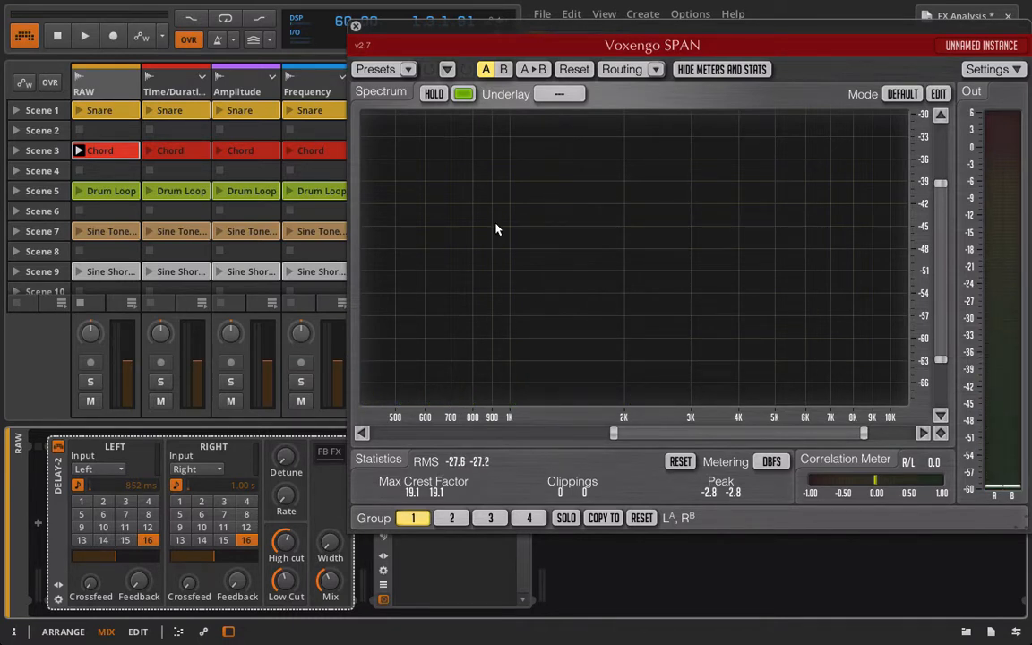
pyautogui.moveTo(612, 439); pyautogui.dragTo(560, 434)
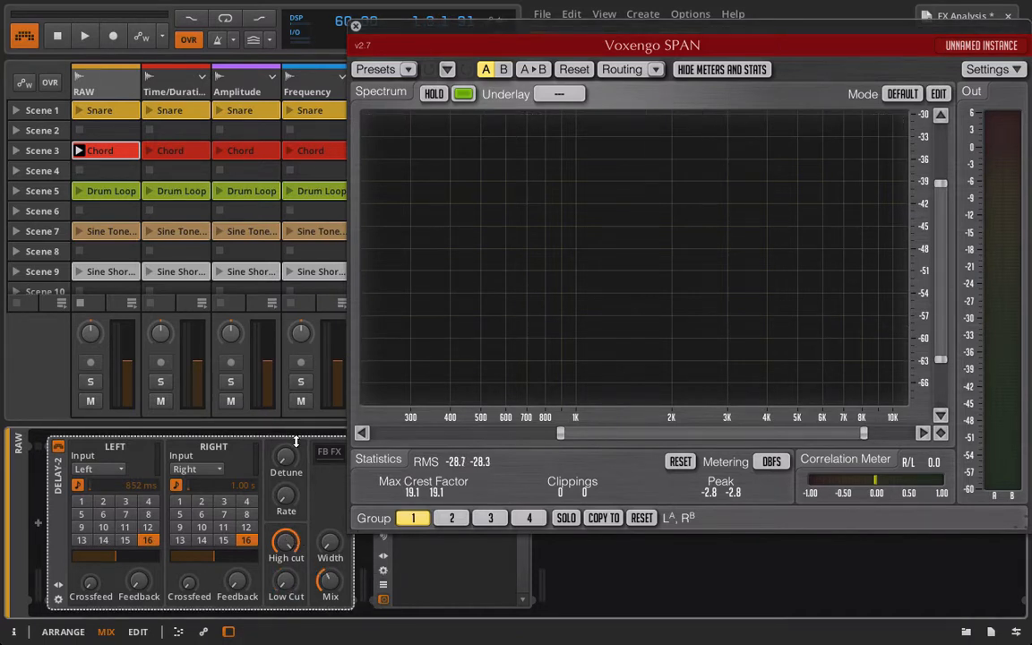
# - Raise Delay-2's Detune slightly and audition the detuned repeat of the Chord clip
pyautogui.moveTo(285, 463)
pyautogui.mouseDown()
pyautogui.moveTo(285, 440)
pyautogui.moveTo(285, 456)
pyautogui.mouseUp()
pyautogui.press('space')
pyautogui.moveTo(284, 457); pyautogui.dragTo(284, 421)
pyautogui.press('space')
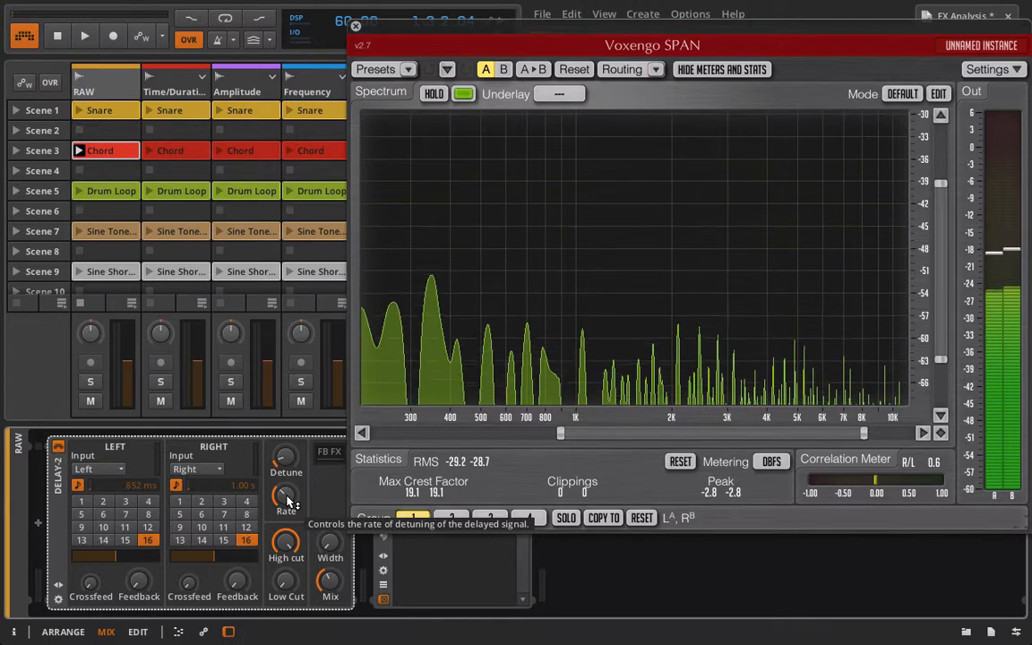
# - Raise the detuning Rate to slightly above halfway while auditioning the Chord clip
pyautogui.moveTo(289, 502); pyautogui.dragTo(288, 477)
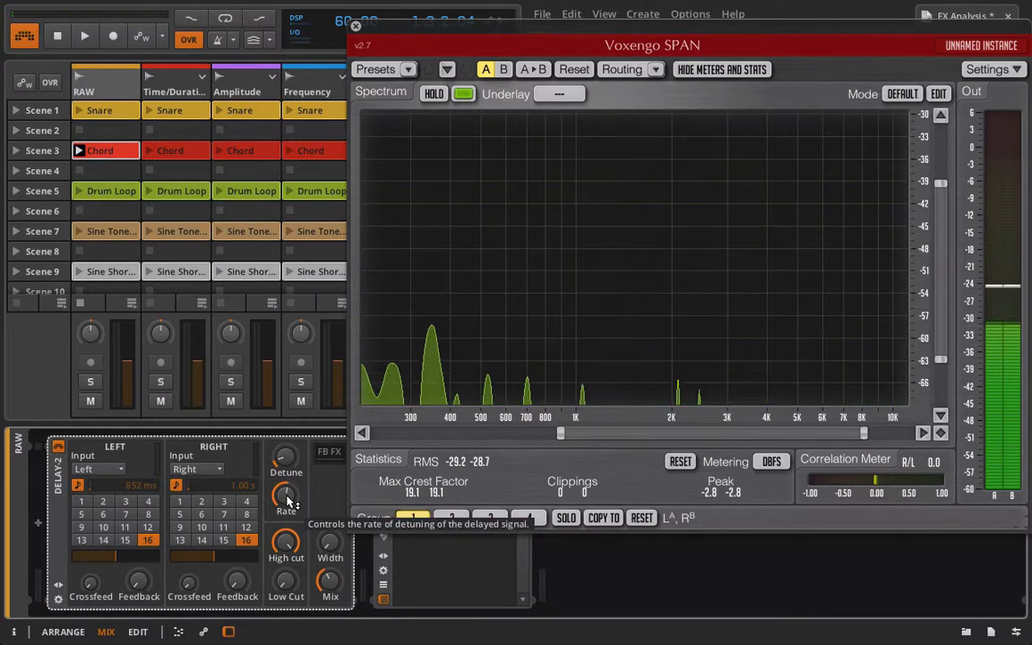
pyautogui.press('space')
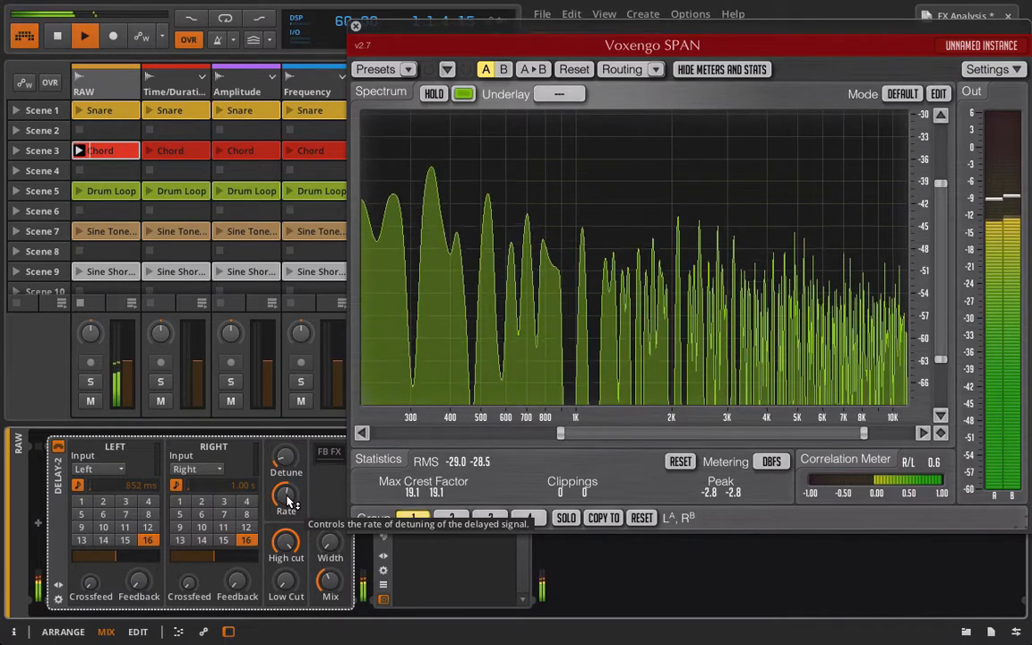
pyautogui.press('space')
pyautogui.moveTo(289, 504)
pyautogui.mouseDown()
pyautogui.moveTo(289, 483)
pyautogui.moveTo(288, 495)
pyautogui.mouseUp()
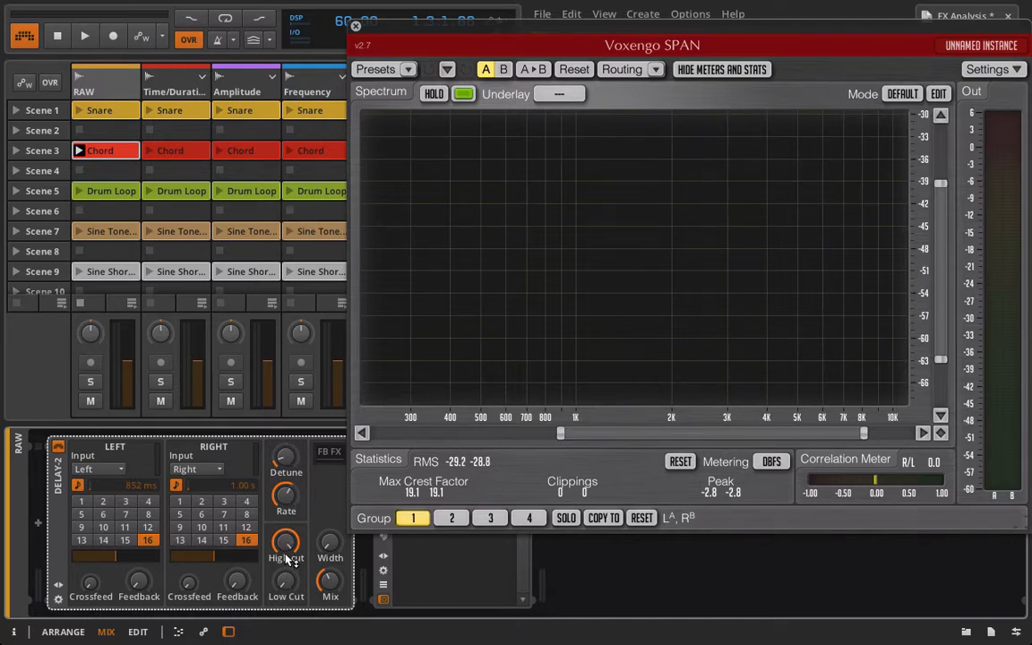
# - Reset Detune and Rate to minimum, audition the chord with High cut at 338 Hz, and return High cut to maximum
pyautogui.doubleClick(279, 495)
pyautogui.press('space')
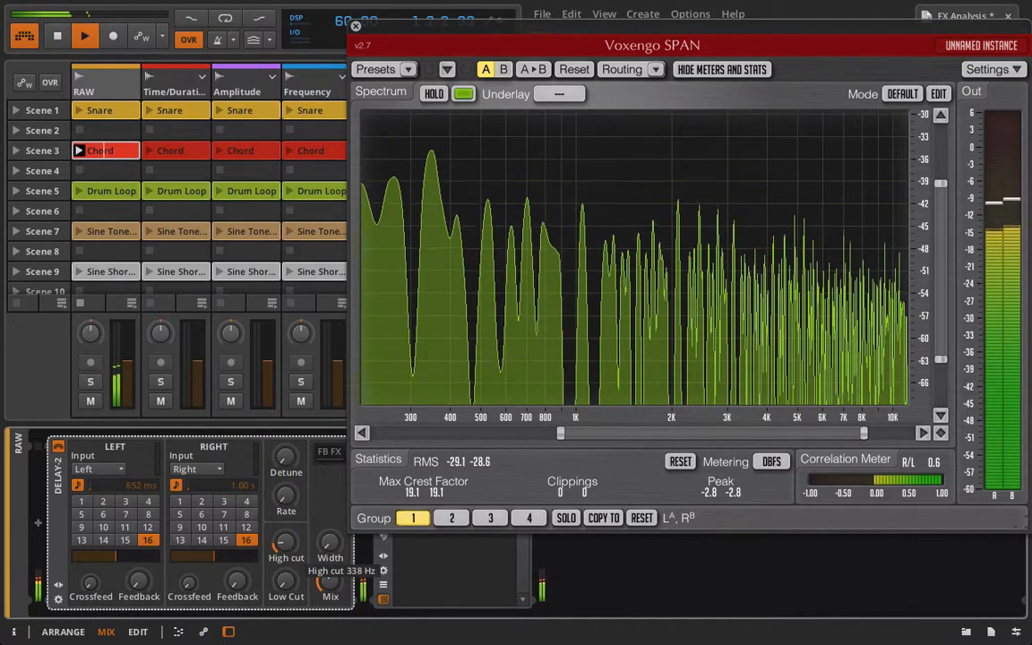
pyautogui.press('space')
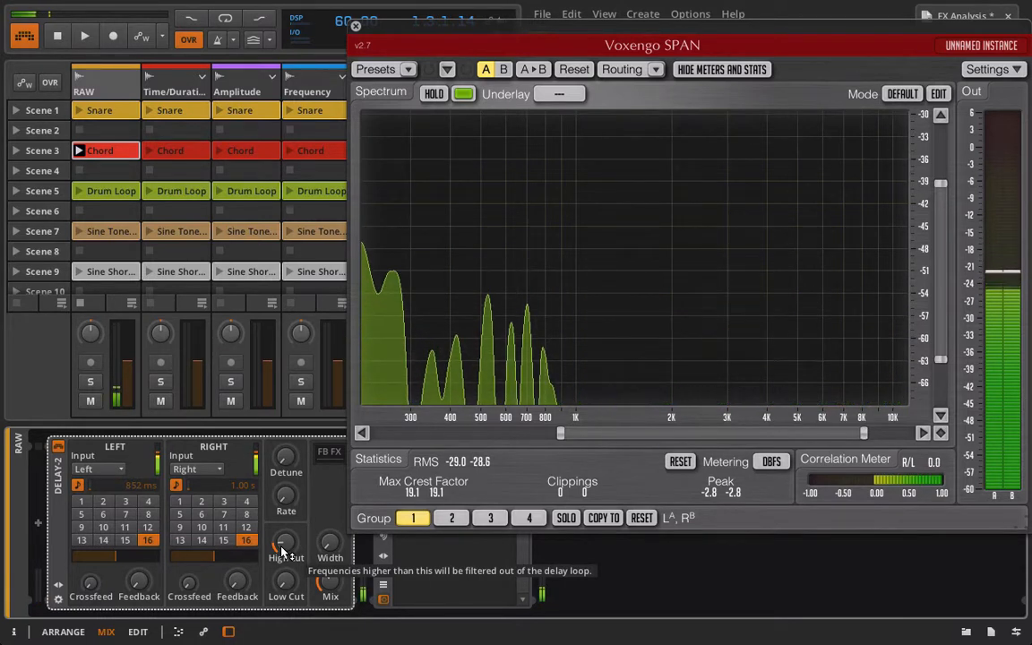
pyautogui.moveTo(283, 548); pyautogui.dragTo(292, 414)
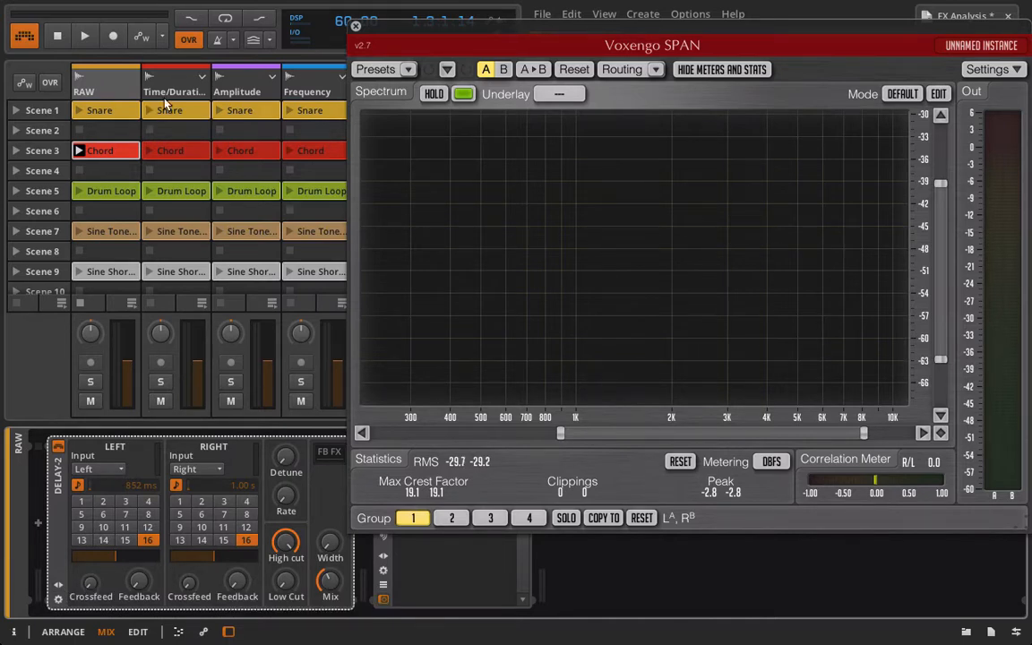
# - Close SPAN, set Delay-2's times to 2 left and 3 right with Width about halfway, and play the RAW track's Snare clip
pyautogui.click(356, 26)
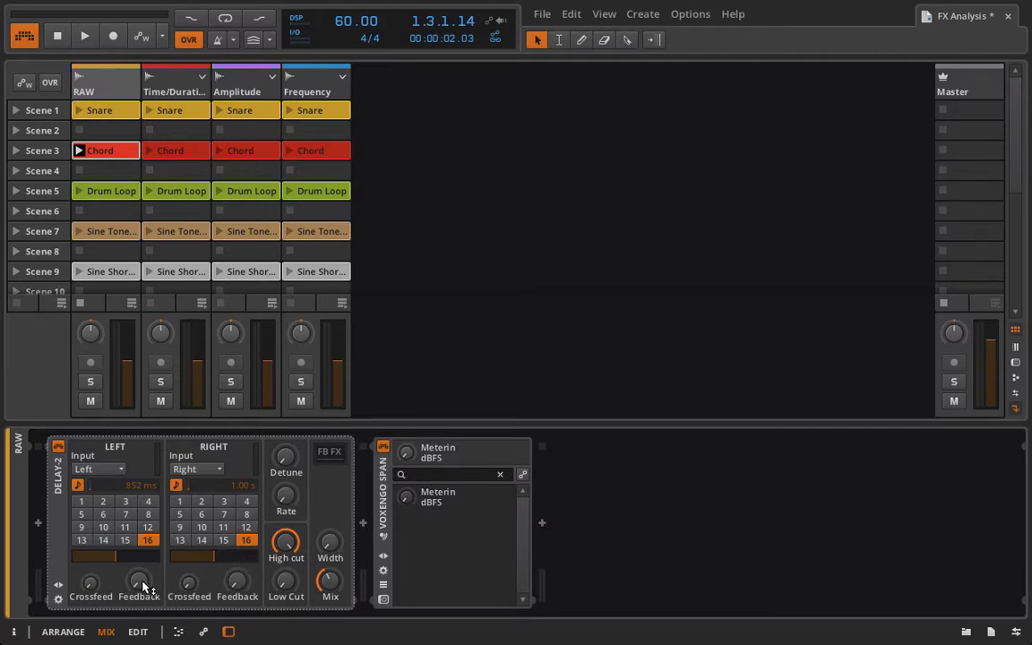
pyautogui.click(104, 503)
pyautogui.click(224, 503)
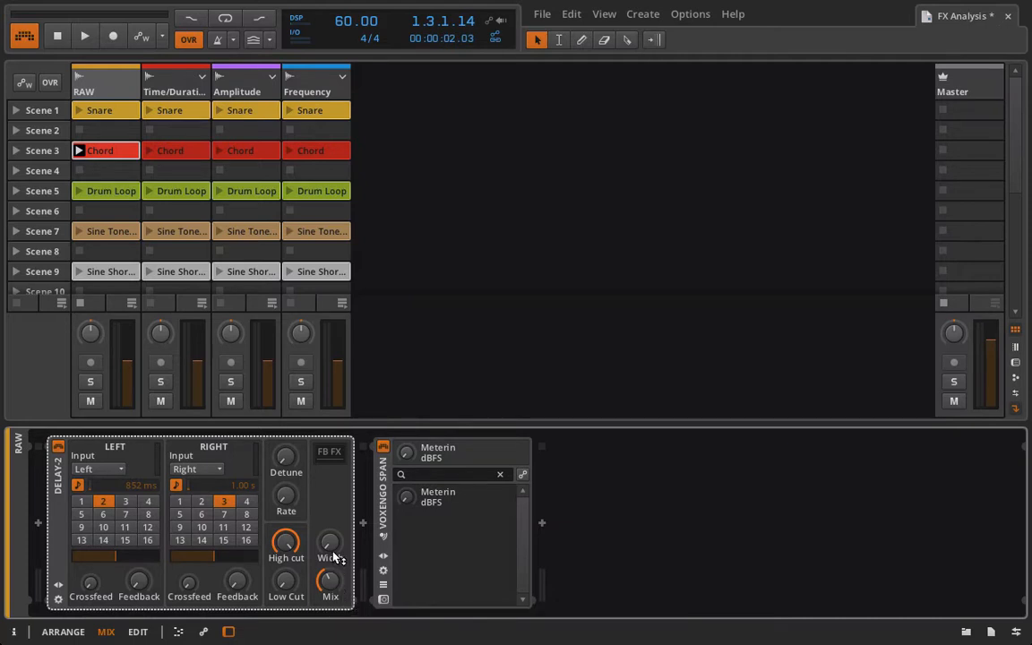
pyautogui.moveTo(330, 544); pyautogui.dragTo(330, 535)
pyautogui.click(78, 110)
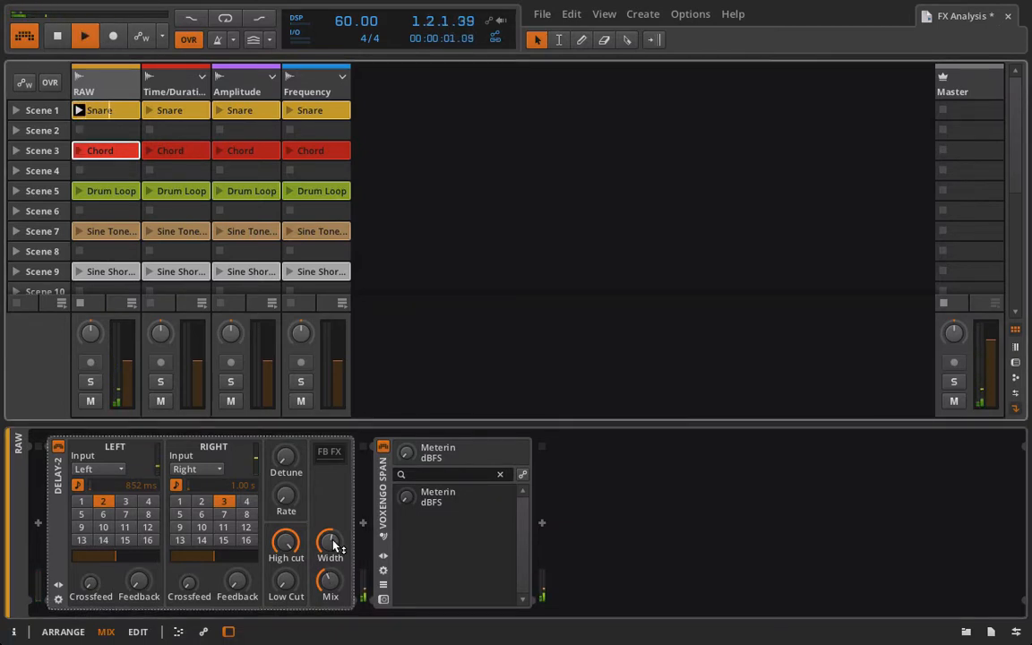
# - Raise Delay-2's Width close to maximum and set the left and right Feedback to about -14 dB while the snare plays
pyautogui.moveTo(330, 541); pyautogui.dragTo(329, 528)
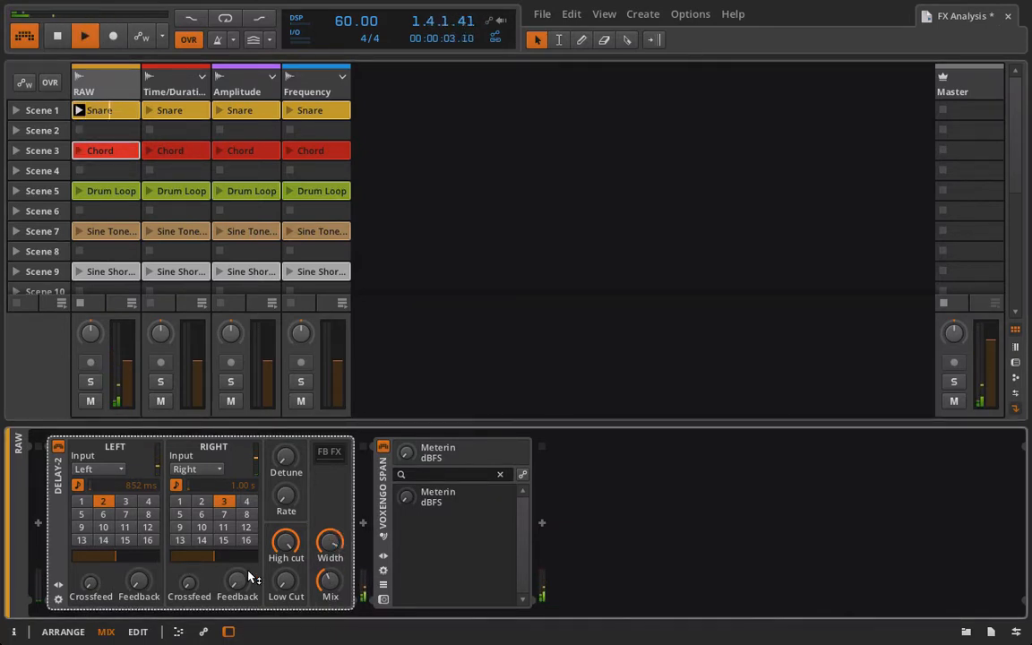
pyautogui.moveTo(238, 582); pyautogui.dragTo(238, 575)
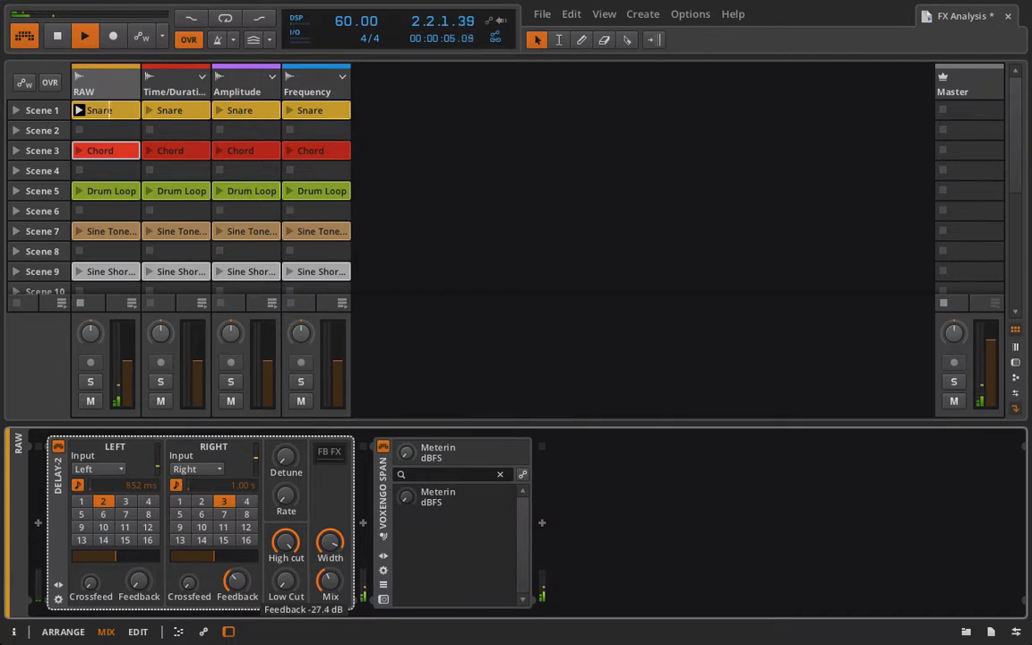
pyautogui.moveTo(139, 580); pyautogui.dragTo(139, 568)
pyautogui.moveTo(235, 580); pyautogui.dragTo(236, 584)
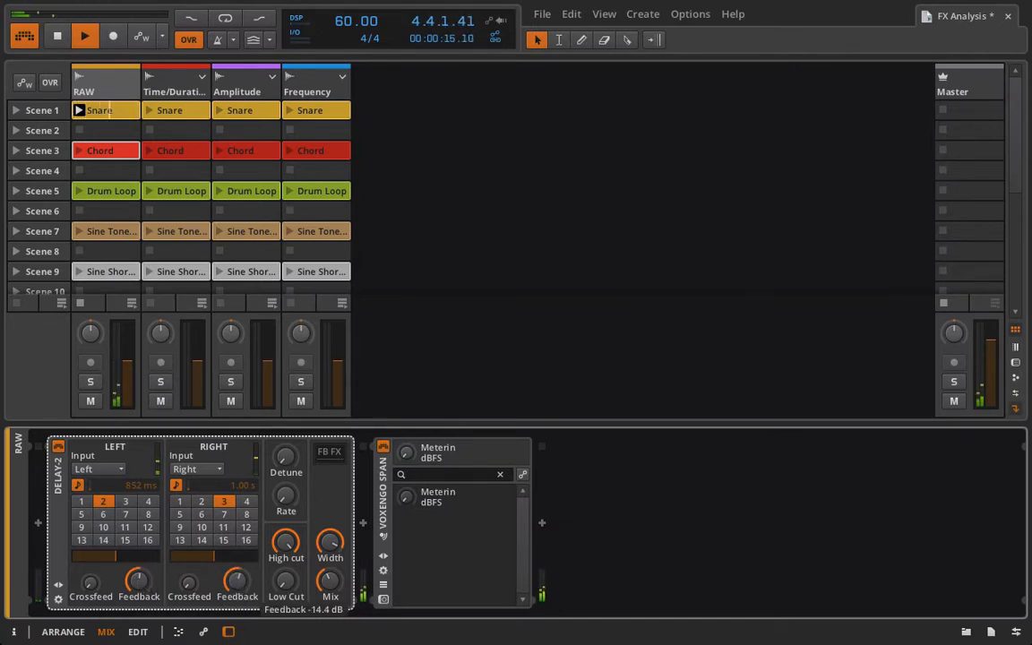
pyautogui.moveTo(236, 583); pyautogui.dragTo(236, 582)
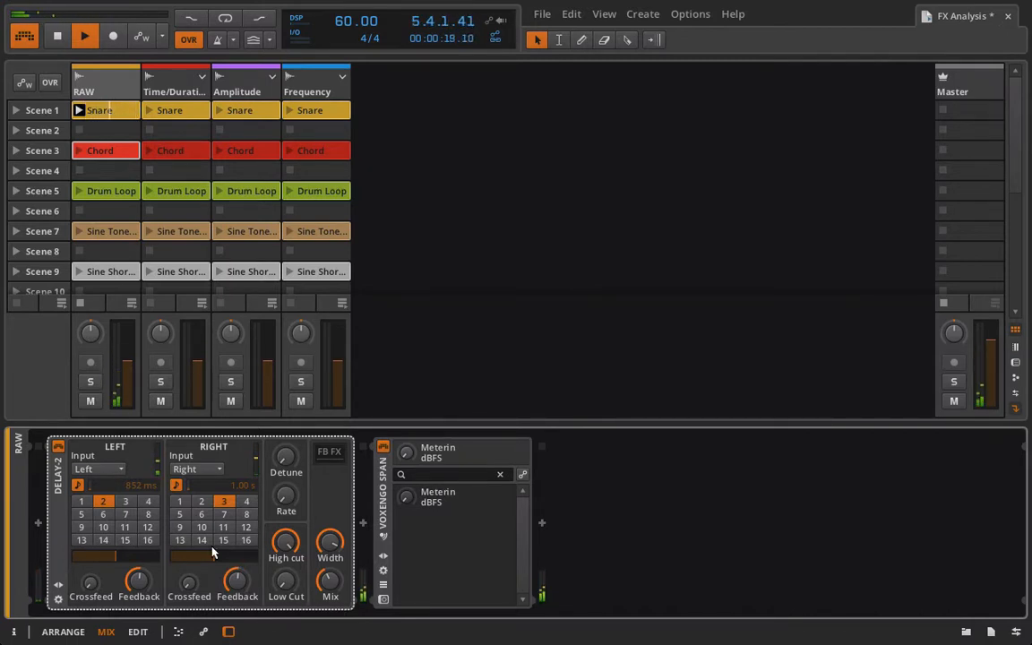
# - Audition the snare from the start with delay times 1 left and 2 right, and return them to 2 left and 3 right
pyautogui.click(81, 502)
pyautogui.click(201, 504)
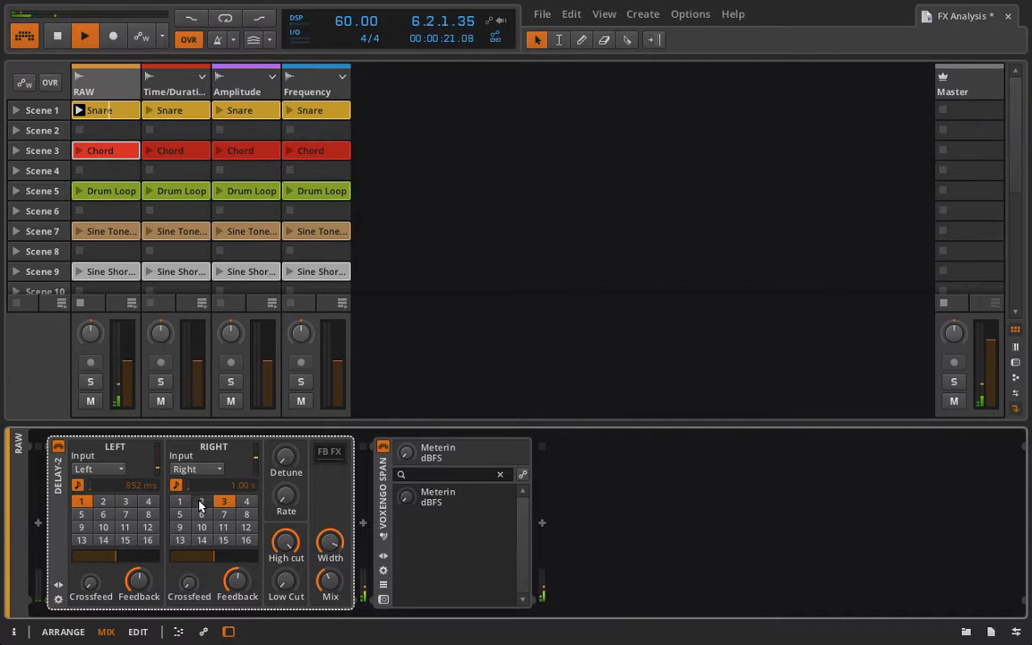
pyautogui.press('space')
pyautogui.press('space')
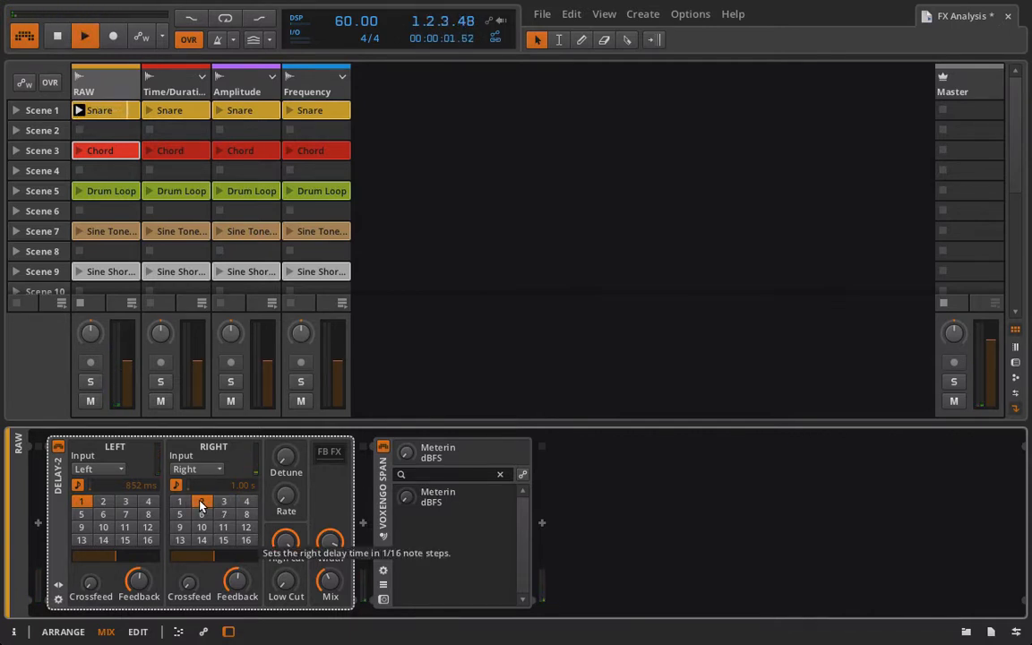
pyautogui.click(103, 502)
pyautogui.click(224, 501)
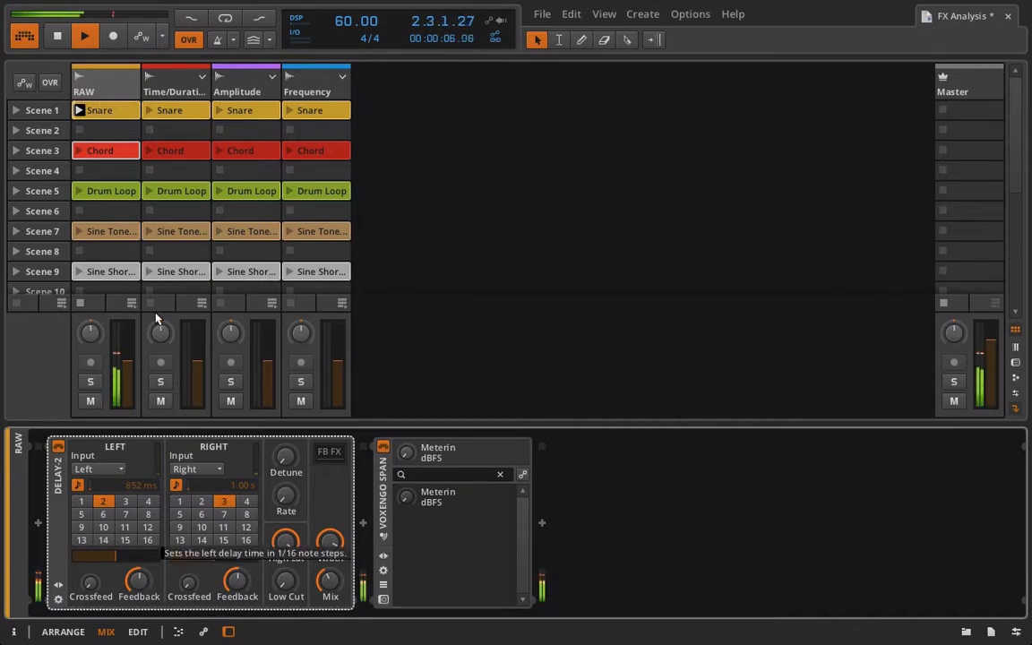
# - Raise the RAW track's volume slightly, turn up Delay-2's left Crossfeed well past halfway, and stop playback
pyautogui.moveTo(127, 372); pyautogui.dragTo(128, 353)
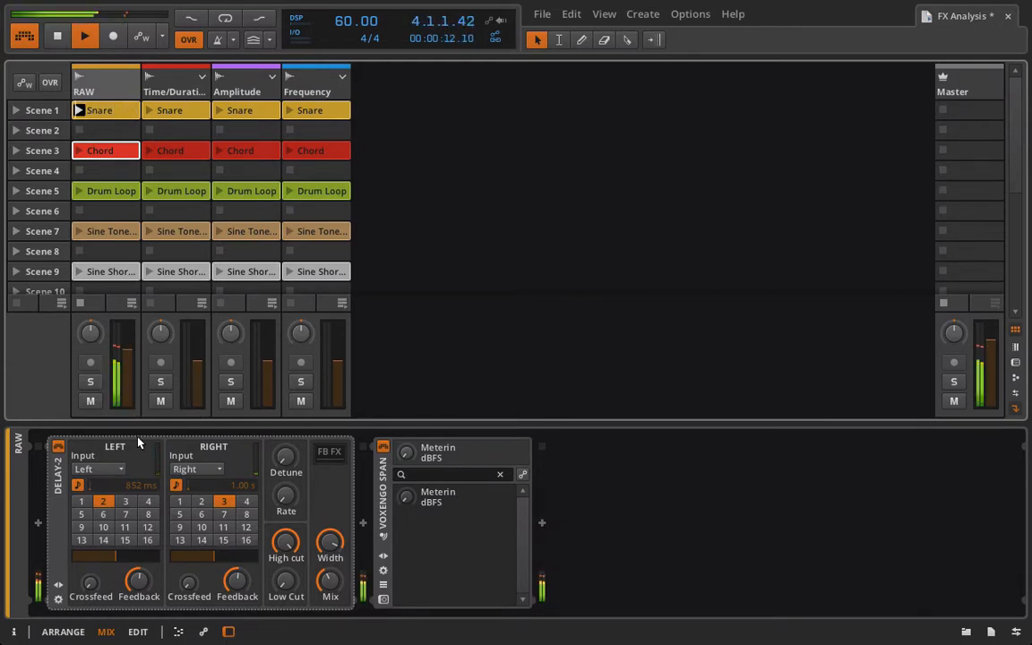
pyautogui.moveTo(93, 593); pyautogui.dragTo(92, 529)
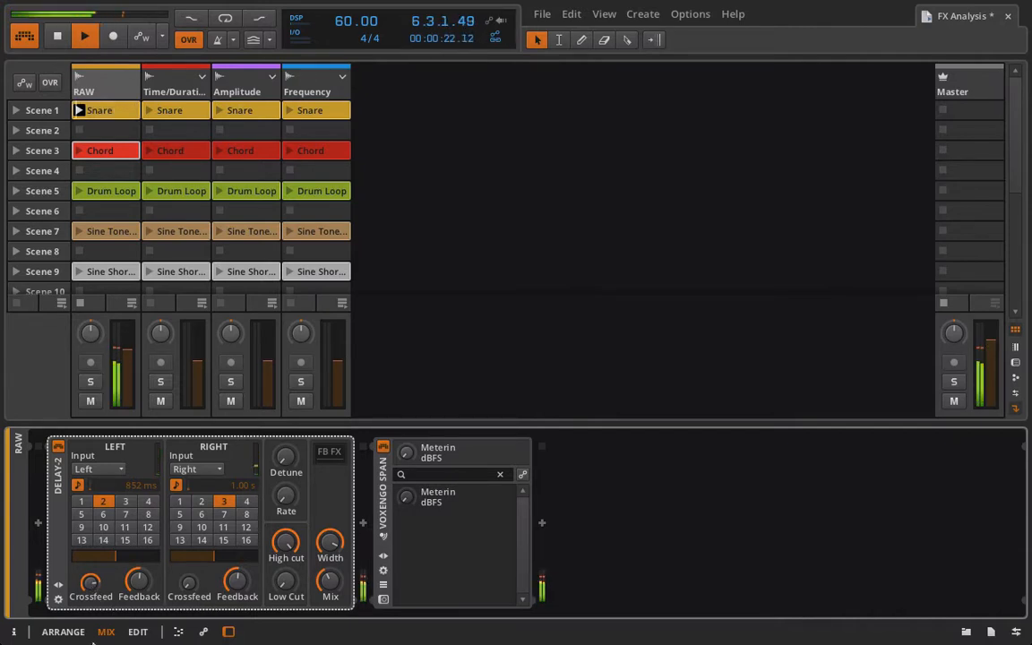
pyautogui.press('space')
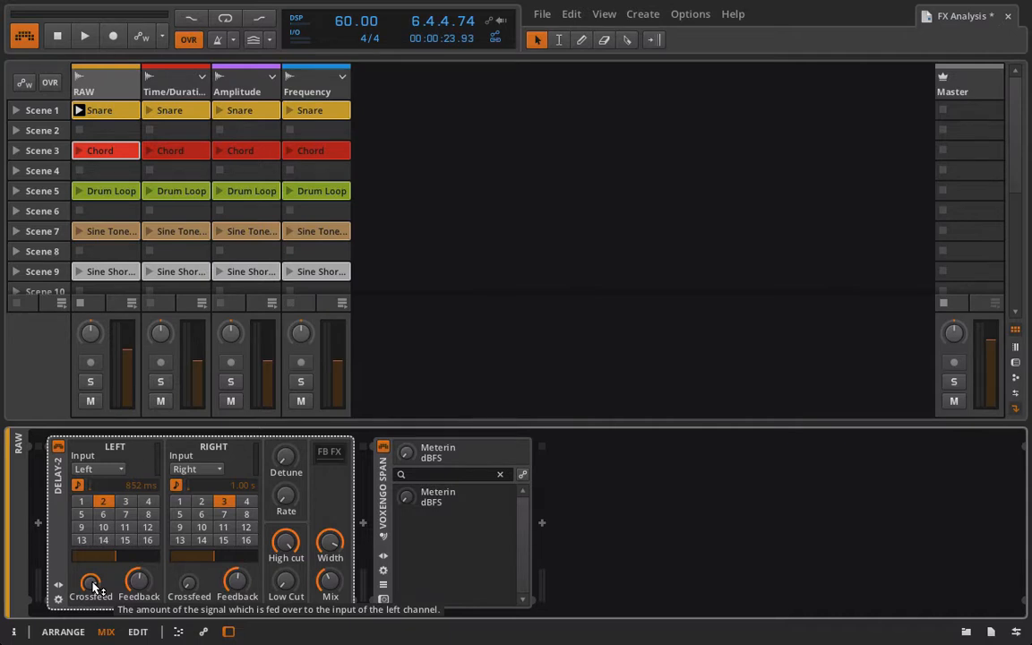
# - Sweep the left Crossfeed up and down through its range, including -5.98 dB, with playback stopped
pyautogui.moveTo(95, 590); pyautogui.dragTo(95, 566)
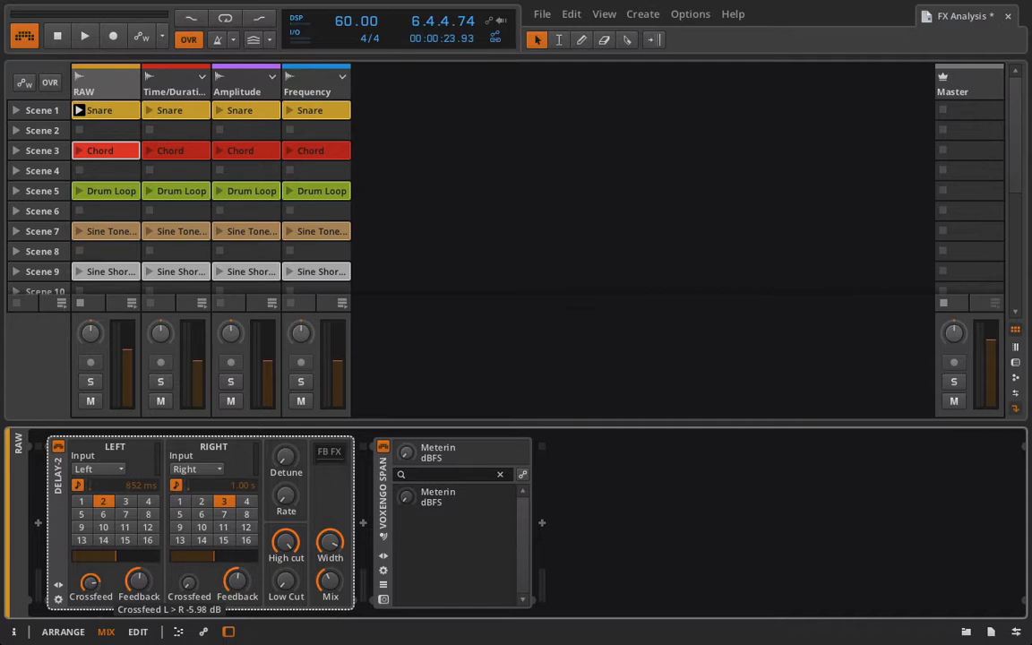
pyautogui.moveTo(95, 566); pyautogui.dragTo(95, 592)
pyautogui.moveTo(90, 584); pyautogui.dragTo(90, 494)
pyautogui.moveTo(90, 583); pyautogui.dragTo(89, 618)
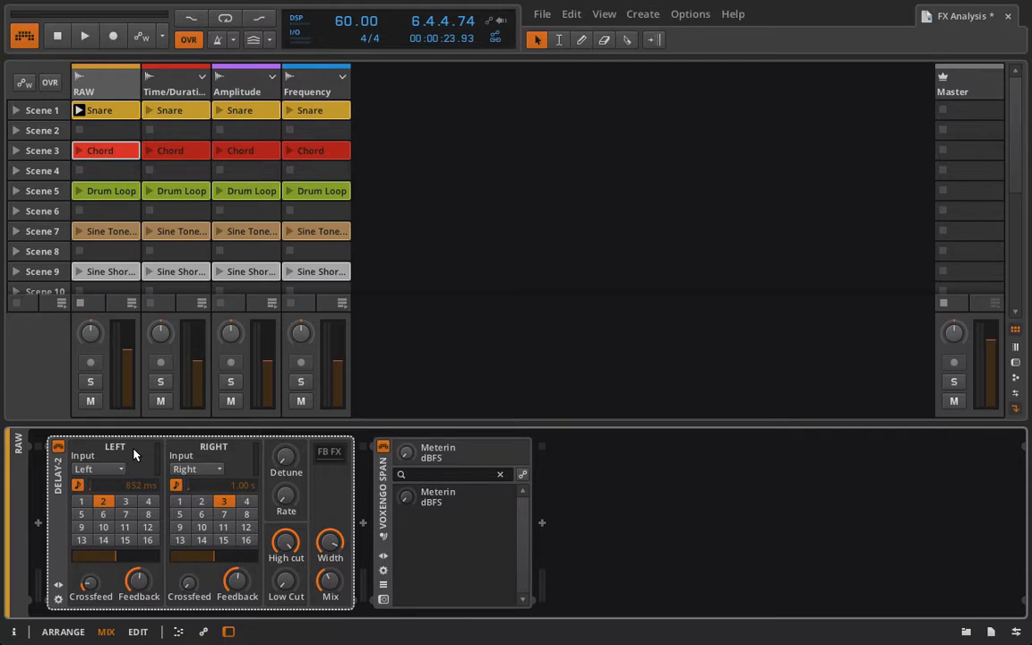
# - Audition the snare with left and right Crossfeed raised, reset both Crossfeed amounts to minimum, and stop playback
pyautogui.press('space')
pyautogui.moveTo(90, 583)
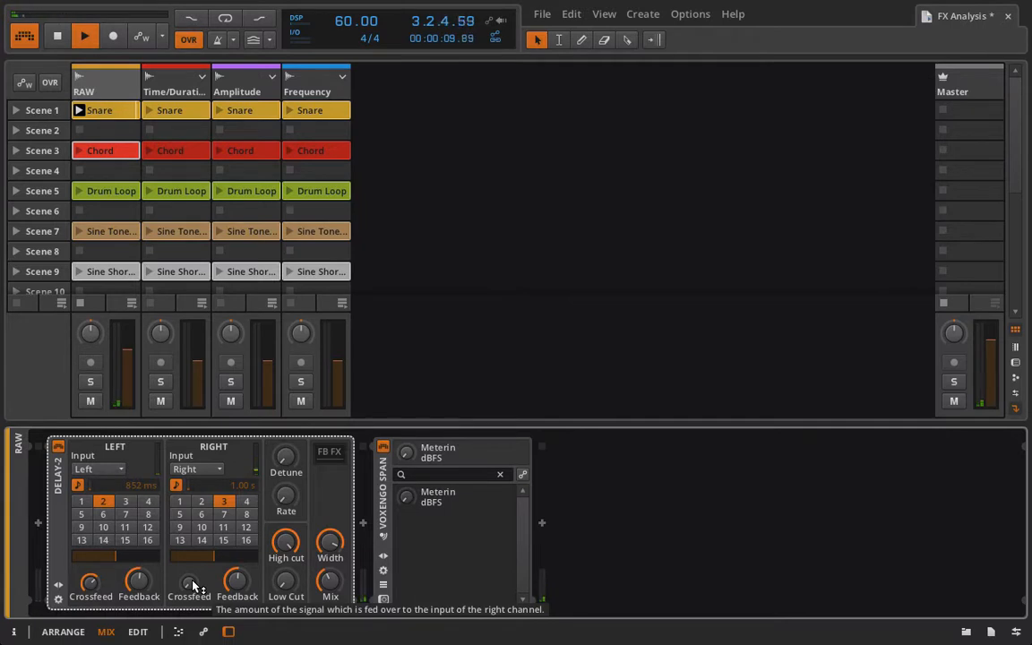
pyautogui.moveTo(193, 587); pyautogui.dragTo(192, 557)
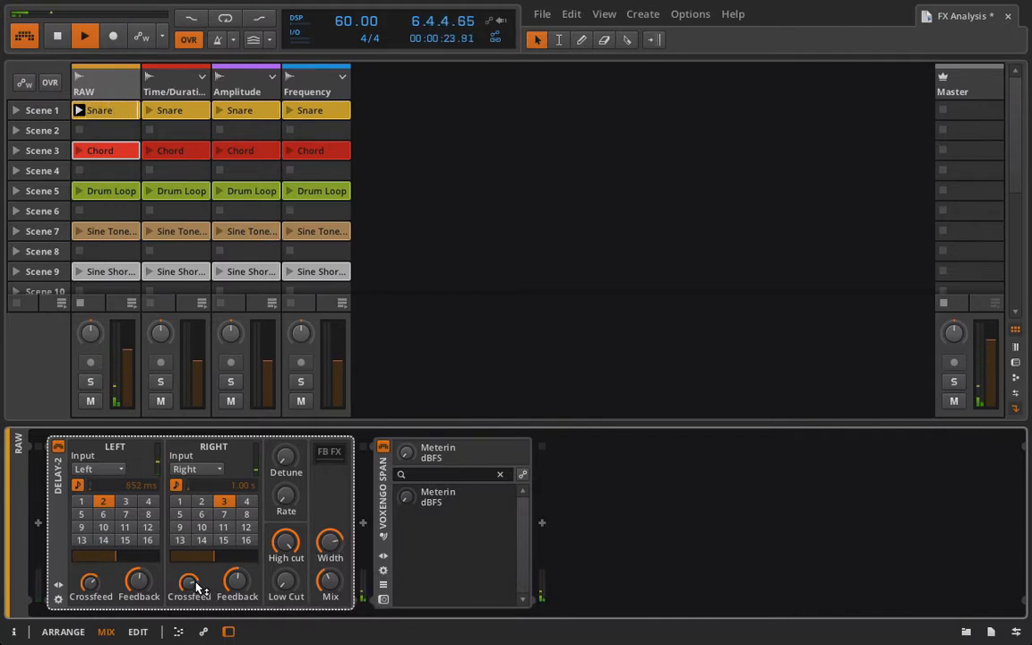
pyautogui.moveTo(193, 585); pyautogui.dragTo(194, 632)
pyautogui.moveTo(90, 584); pyautogui.dragTo(90, 627)
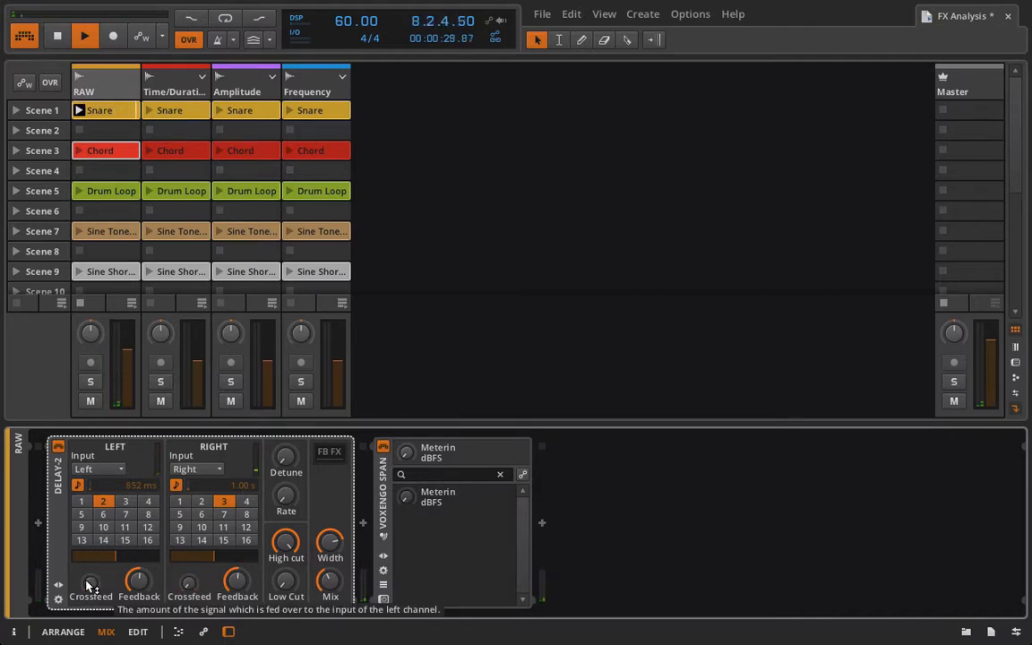
pyautogui.press('space')
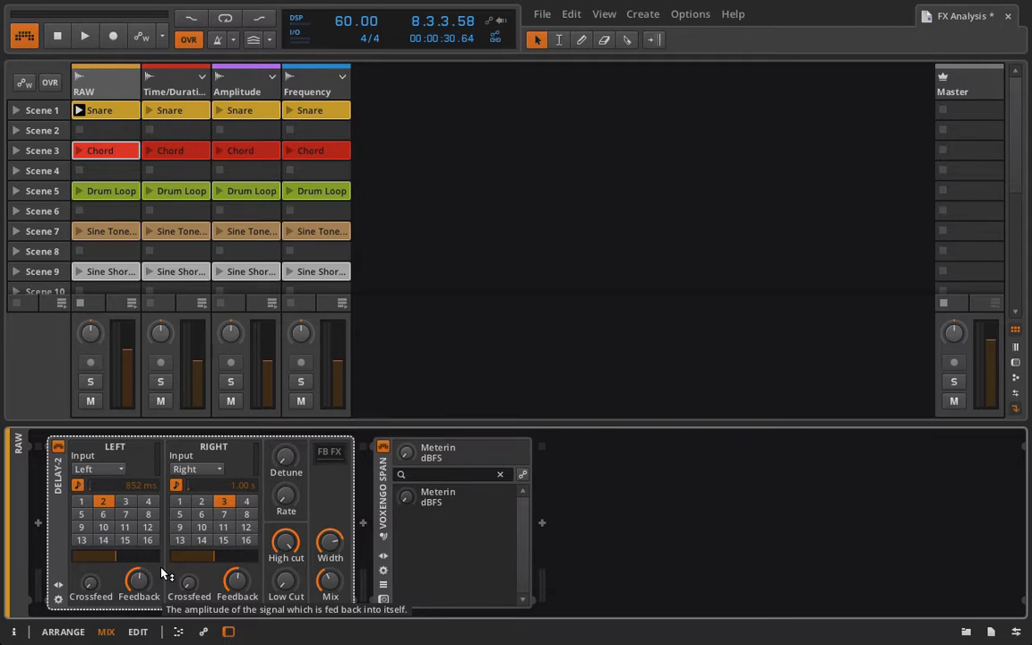
# - Switch to Firefox, read the Wikipedia Crossfeed article's introduction and Principle of operation section, and return to Bitwig Studio
pyautogui.moveTo(428, 642)
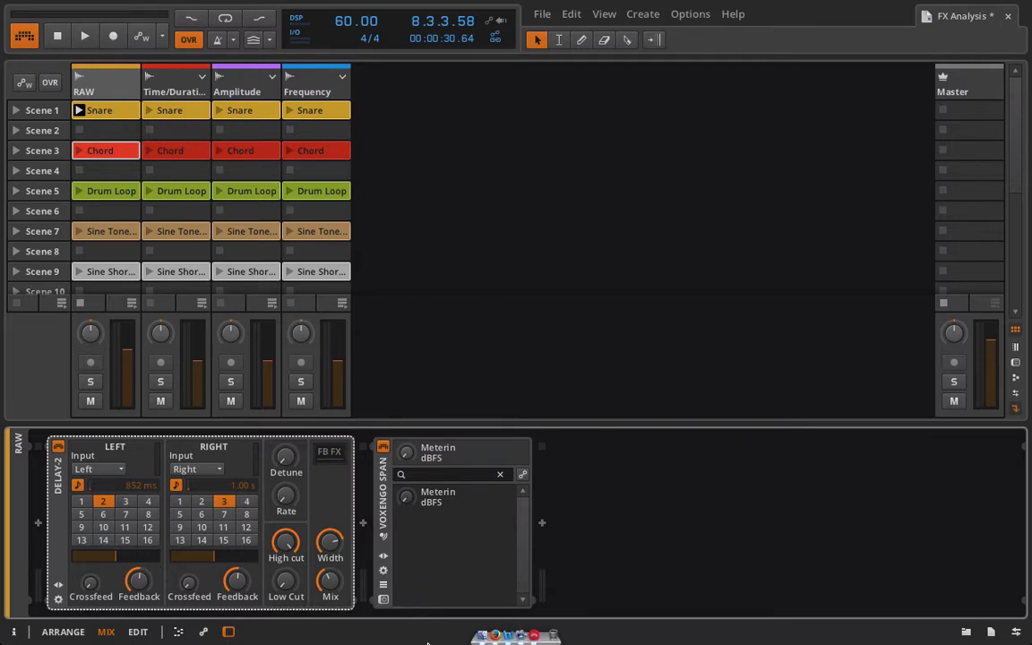
pyautogui.click(494, 637)
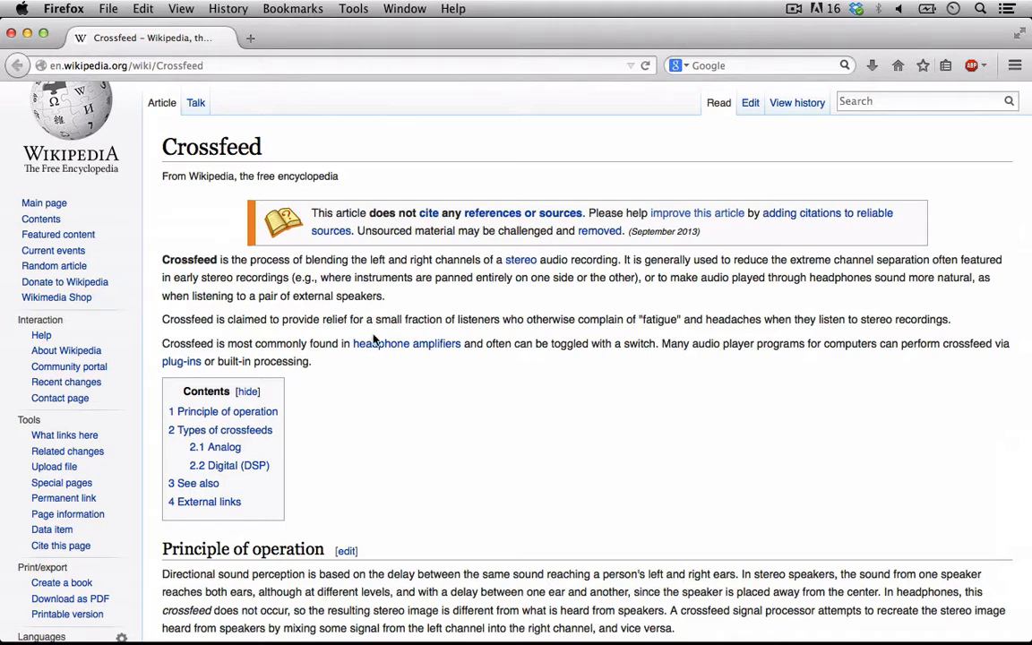
pyautogui.scroll(-2, 373, 426)
pyautogui.scroll(-1, 372, 427)
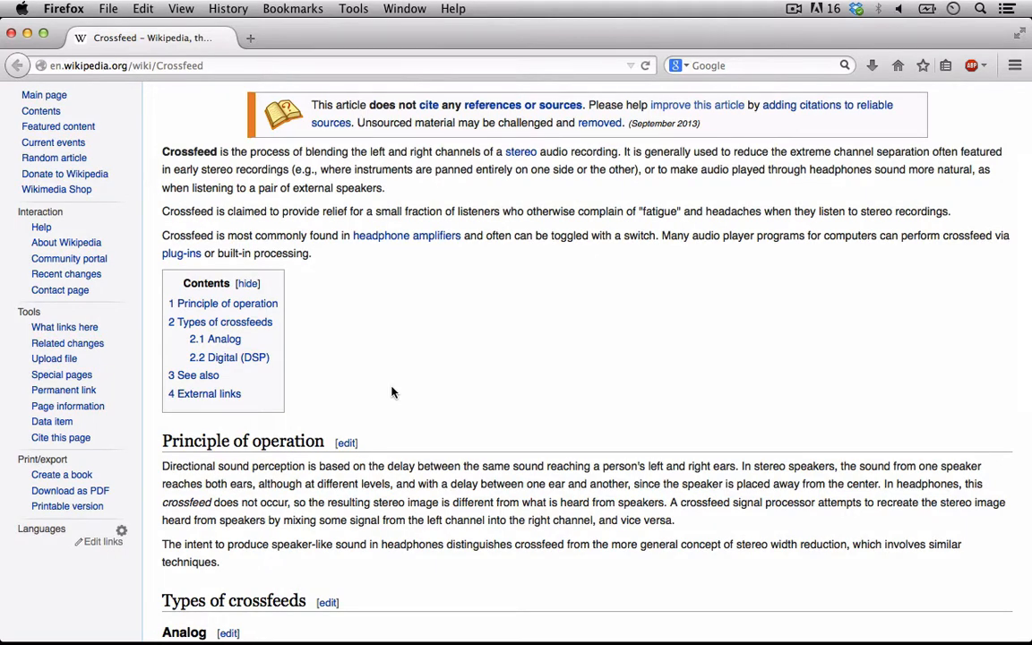
pyautogui.scroll(2, 391, 392)
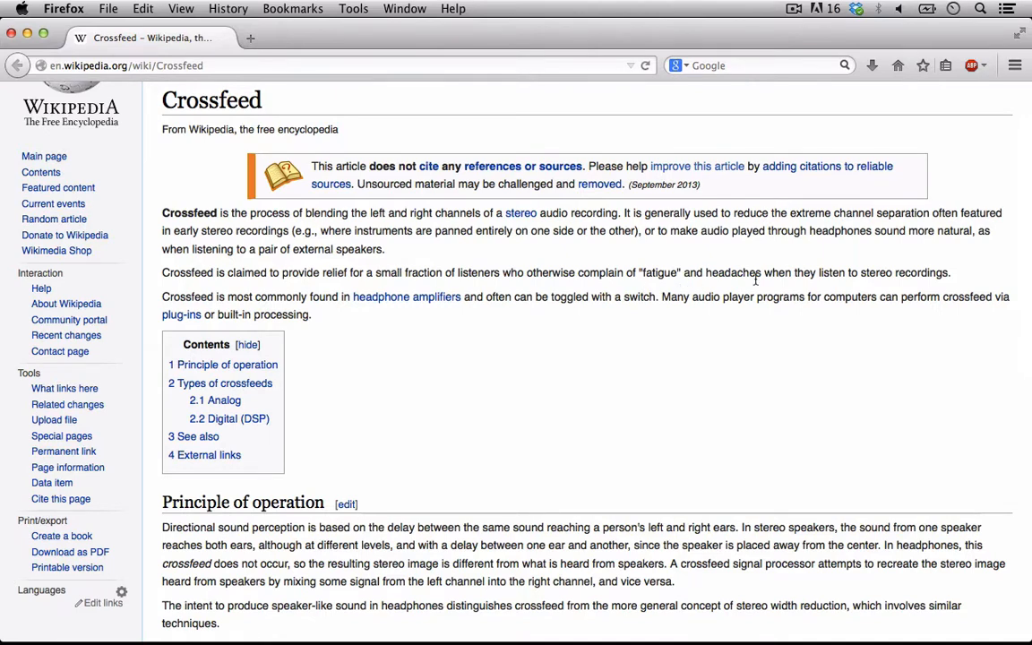
pyautogui.scroll(-2, 755, 281)
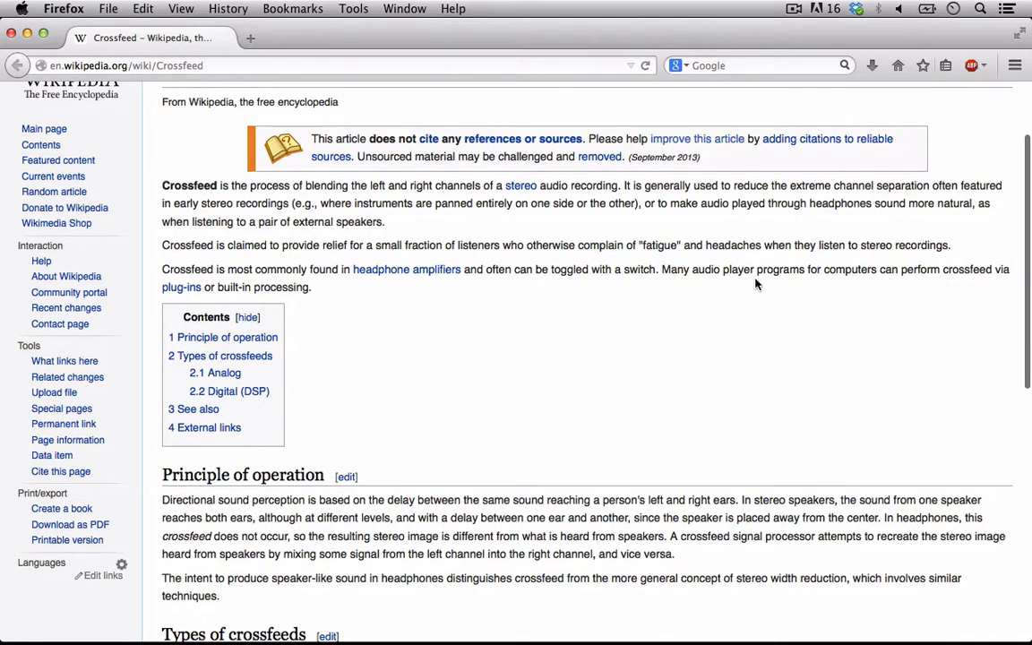
pyautogui.moveTo(516, 641)
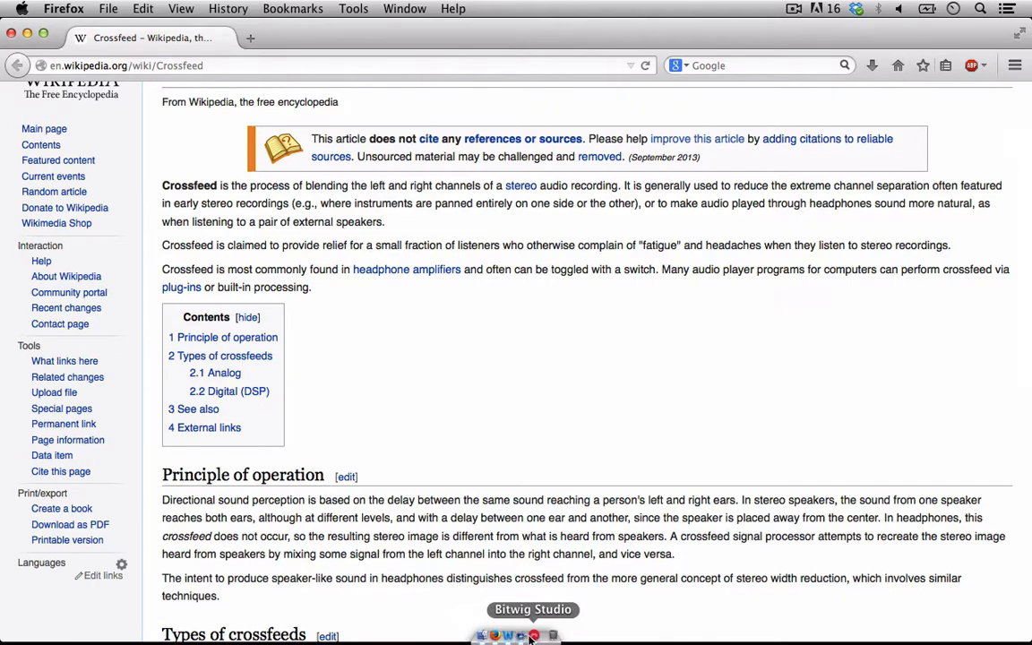
pyautogui.click(535, 640)
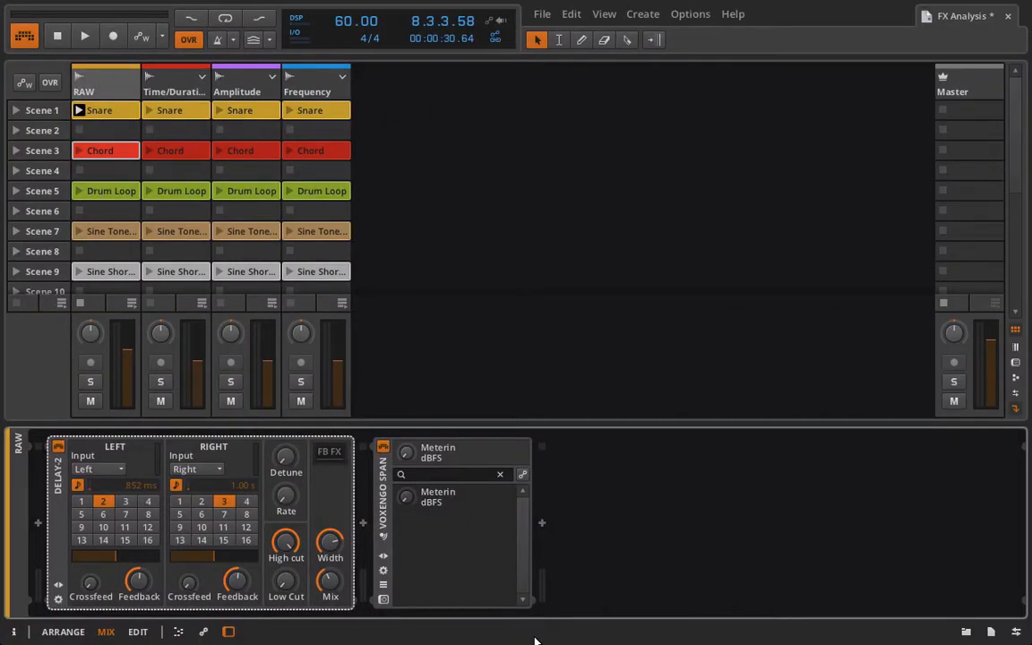
# - Raise Delay-2's Width to 150 %, bring it back to about halfway, and briefly view the device's preset and macro controls
pyautogui.moveTo(85, 584)
pyautogui.moveTo(327, 537); pyautogui.dragTo(327, 515)
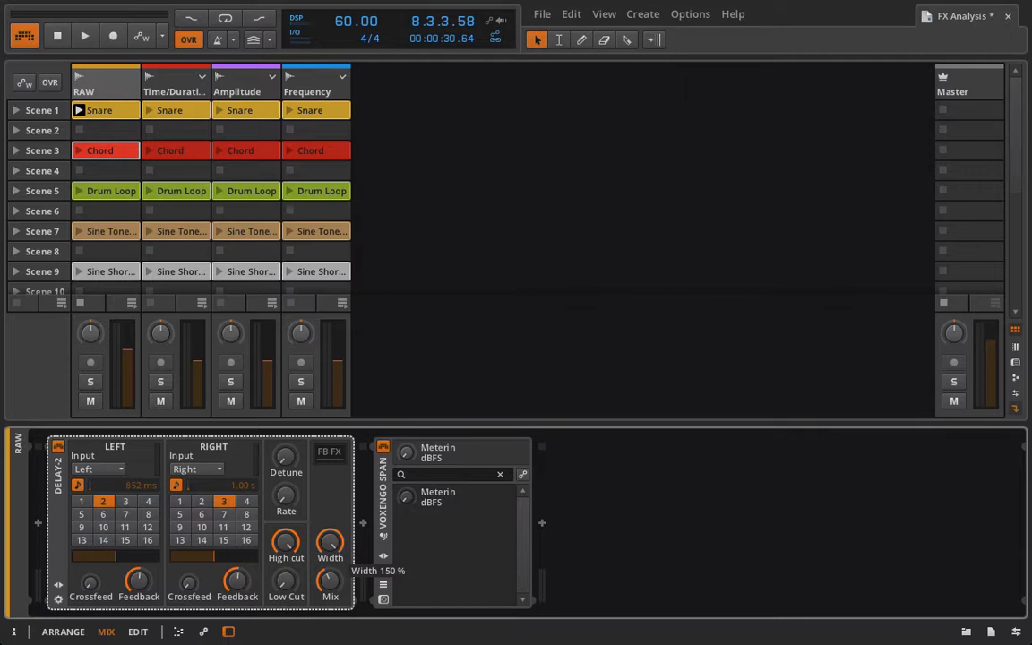
pyautogui.moveTo(327, 515); pyautogui.dragTo(327, 581)
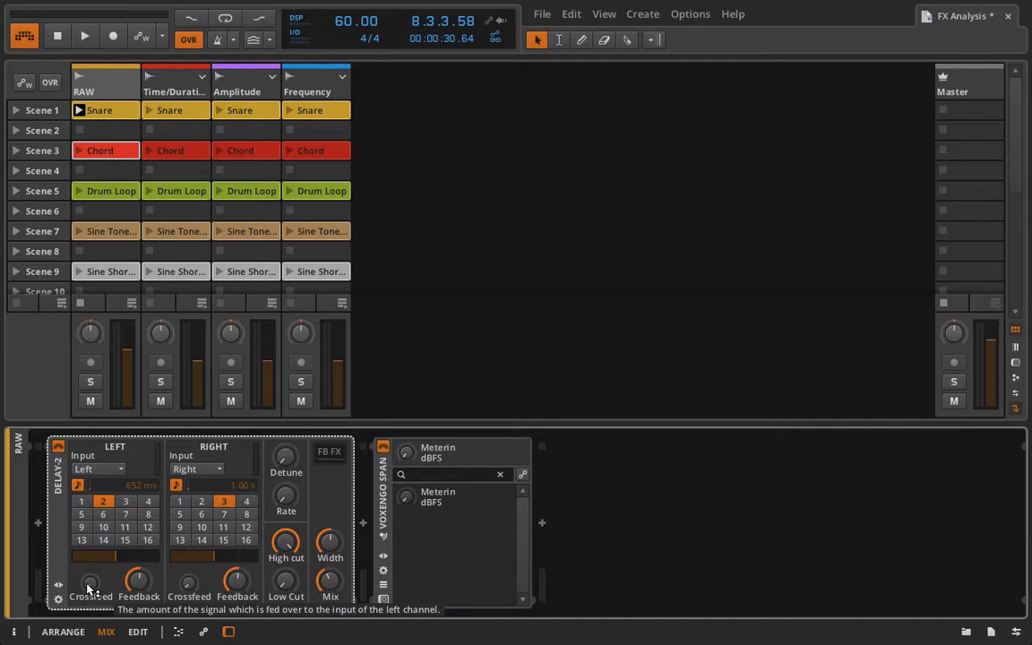
pyautogui.click(59, 585)
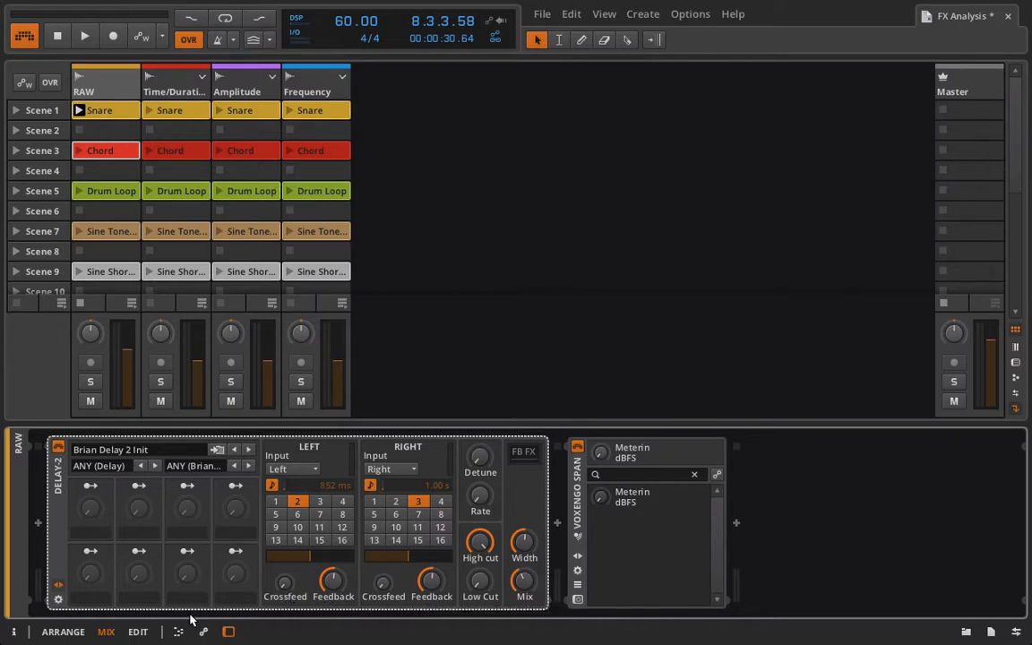
pyautogui.click(57, 585)
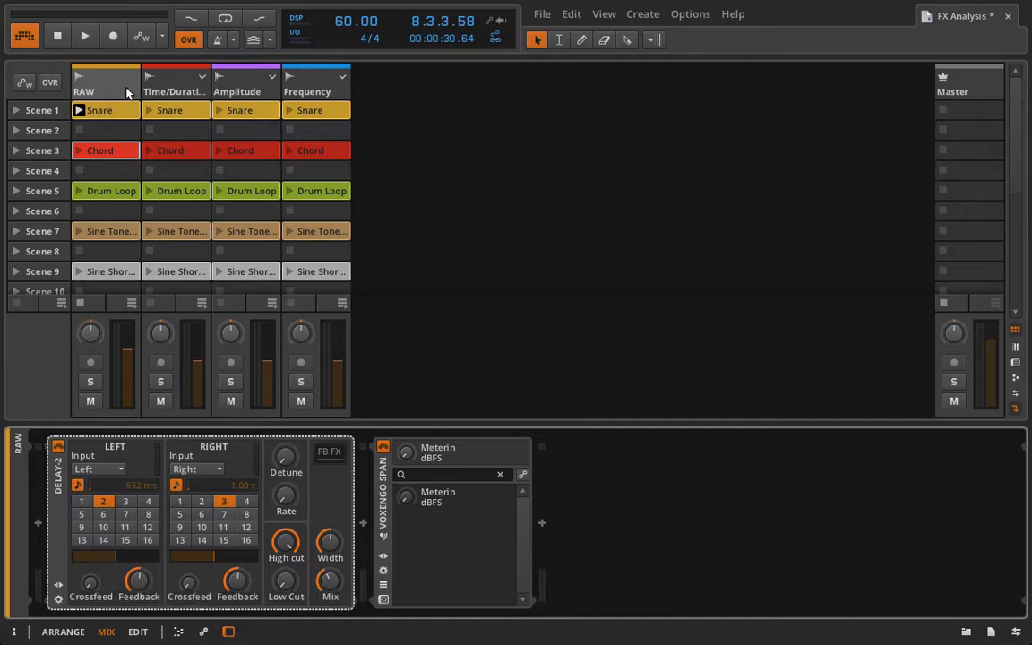
# - Unsync both delay times, set 15.9 ms left and 20.7 ms right, and play the Chord clip with minimum Feedback and 45 % Mix
pyautogui.click(77, 485)
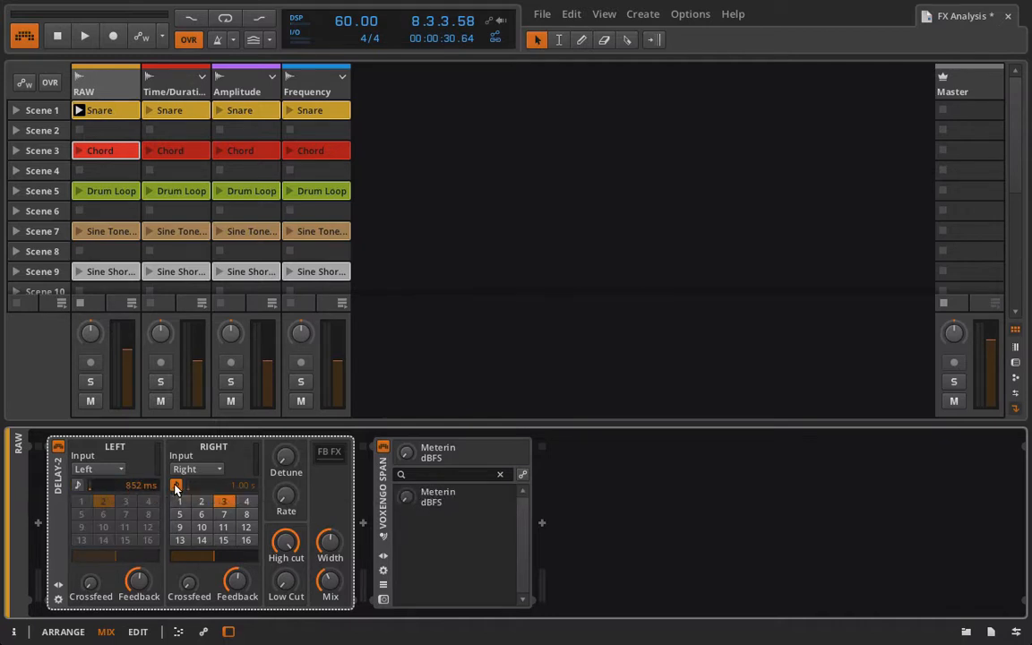
pyautogui.moveTo(145, 488); pyautogui.dragTo(145, 582)
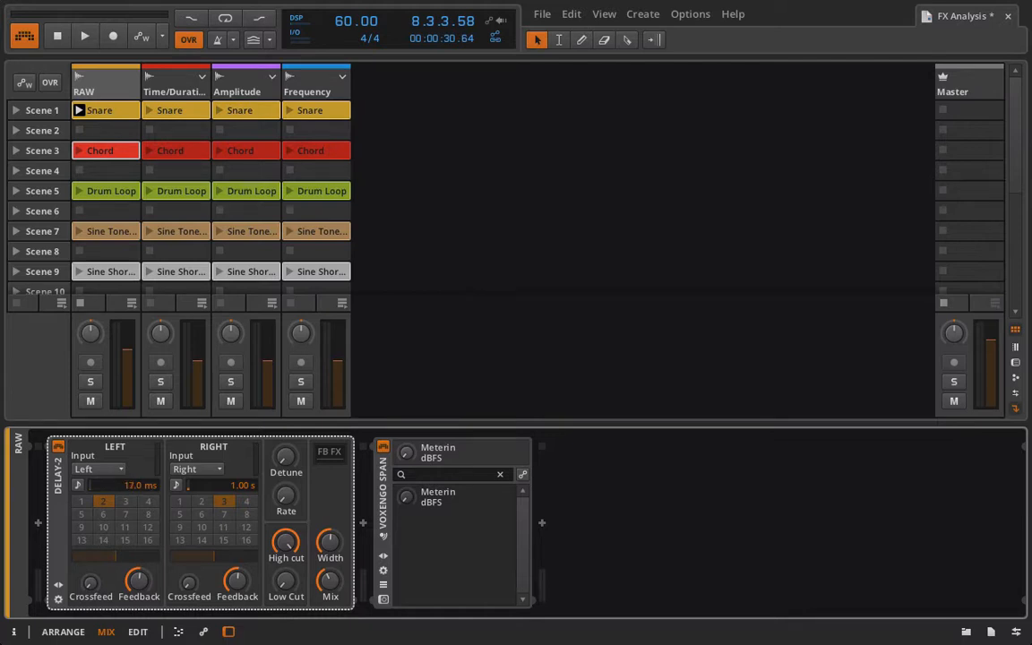
pyautogui.moveTo(146, 488); pyautogui.dragTo(145, 484)
pyautogui.moveTo(236, 487); pyautogui.dragTo(250, 510)
pyautogui.click(78, 151)
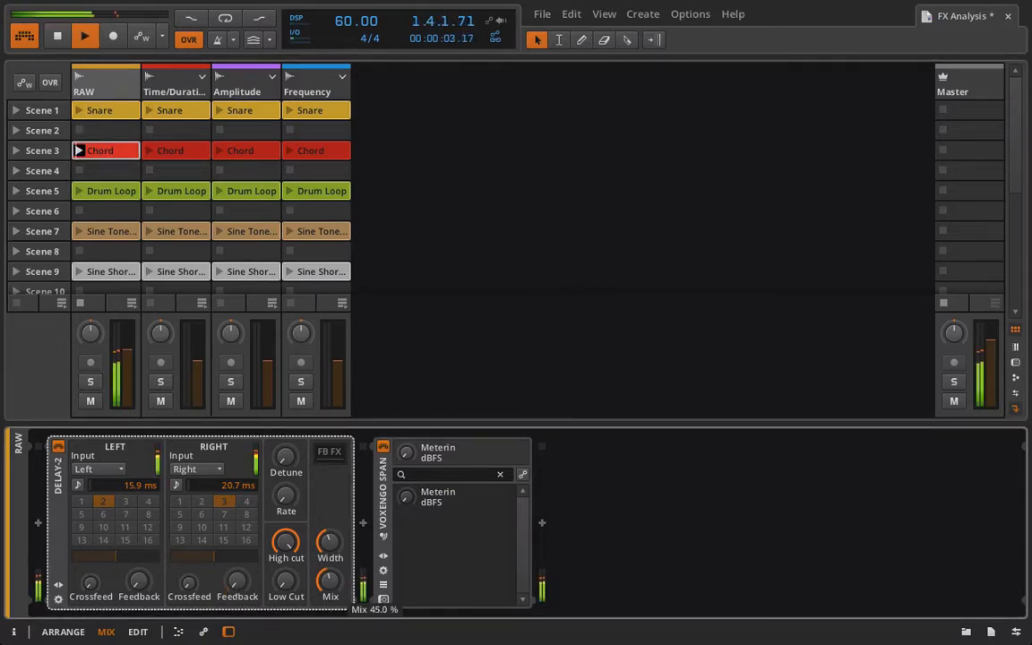
# - Raise Width to maximum, settle it at about three quarters, and lower High cut slightly while the chord plays
pyautogui.moveTo(329, 553); pyautogui.dragTo(331, 544)
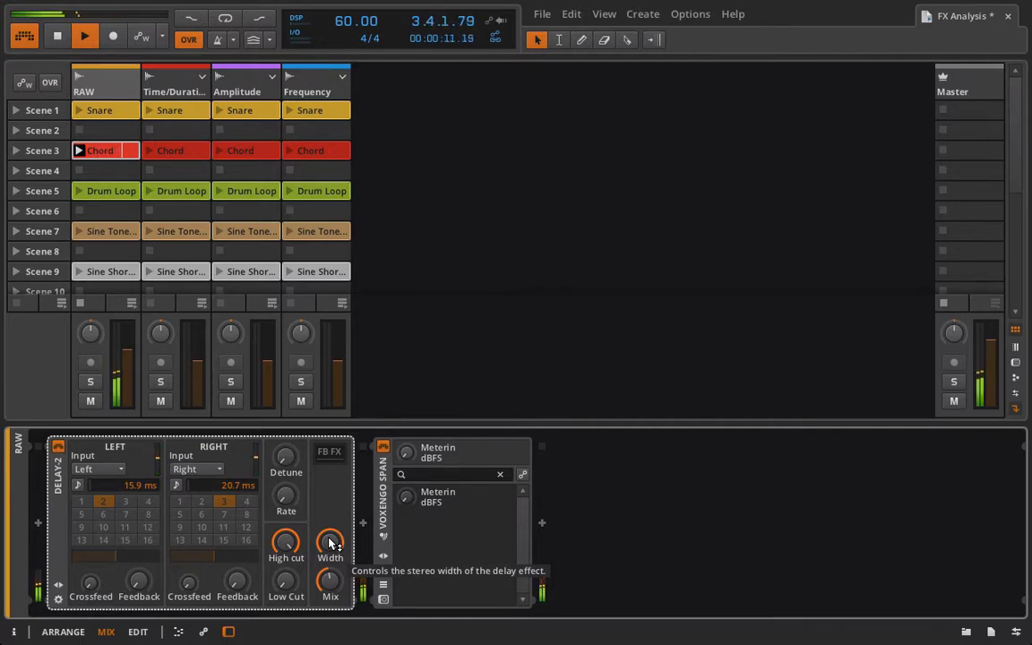
pyautogui.moveTo(330, 543); pyautogui.dragTo(329, 574)
pyautogui.moveTo(288, 543); pyautogui.dragTo(287, 566)
# - Raise left Feedback moderately and right Feedback high, and turn up both Crossfeed amounts to over halfway
pyautogui.moveTo(139, 581); pyautogui.dragTo(139, 560)
pyautogui.moveTo(239, 585); pyautogui.dragTo(240, 528)
pyautogui.moveTo(139, 582); pyautogui.dragTo(95, 570)
pyautogui.moveTo(189, 583); pyautogui.dragTo(189, 551)
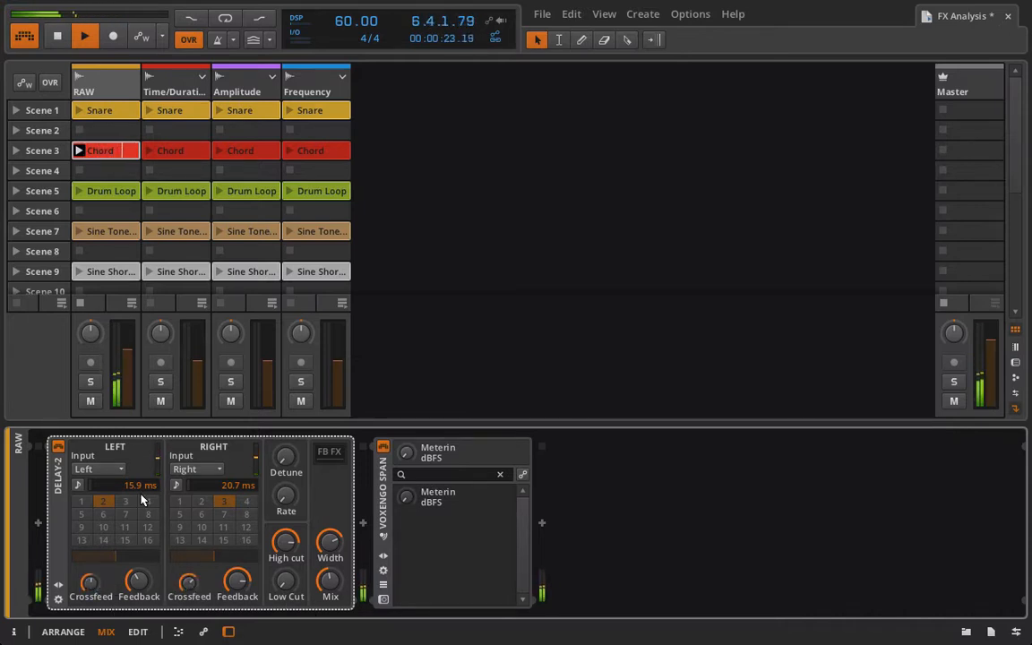
# - Fine-tune the delay times to 16.6 ms left and 15.3 ms right
pyautogui.moveTo(134, 487); pyautogui.dragTo(134, 479)
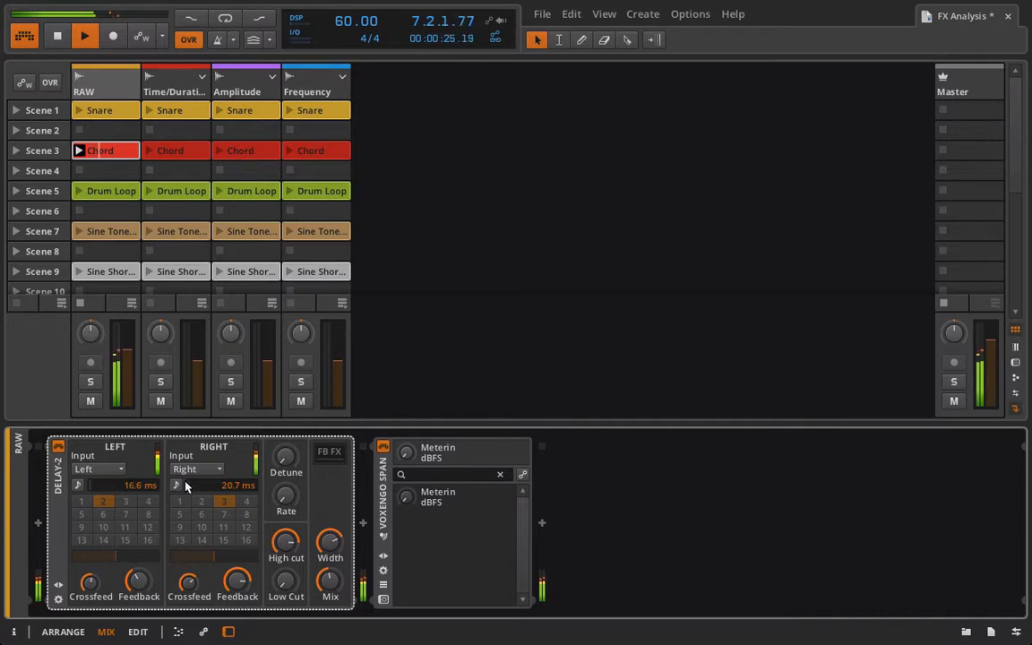
pyautogui.moveTo(232, 490); pyautogui.dragTo(232, 501)
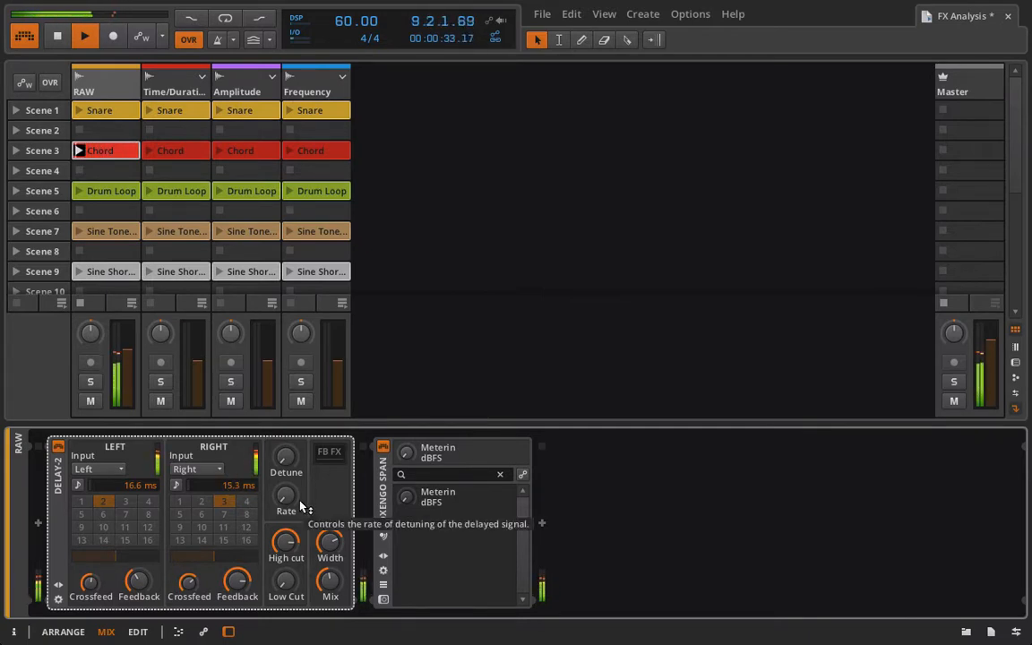